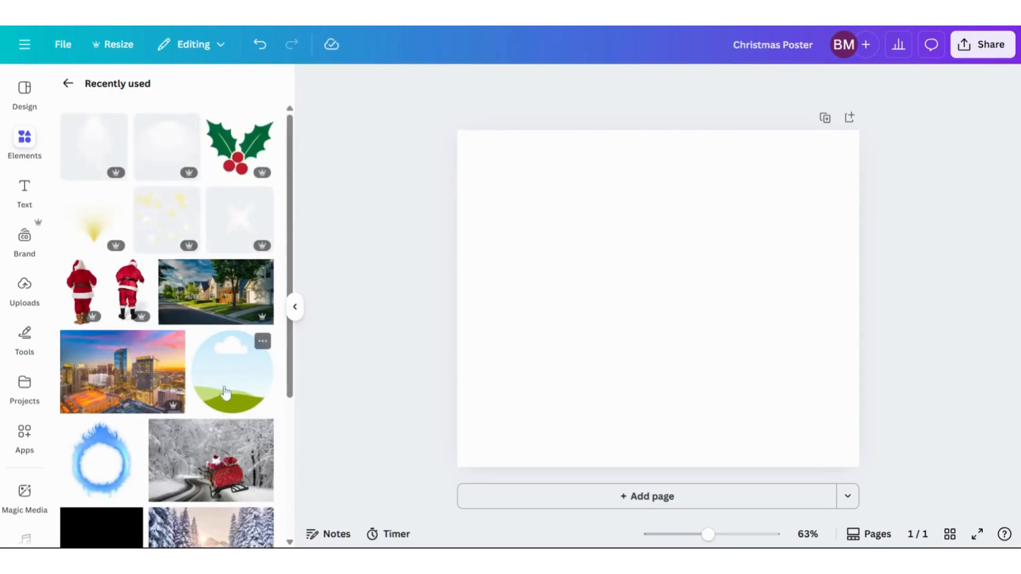
Add the recently used circular picture frame to the page and place it slightly off the page centre.
{"action": "left_click", "coordinate": [229, 376]}
{"action": "left_click_drag", "start_coordinate": [636, 275], "coordinate": [644, 265]}
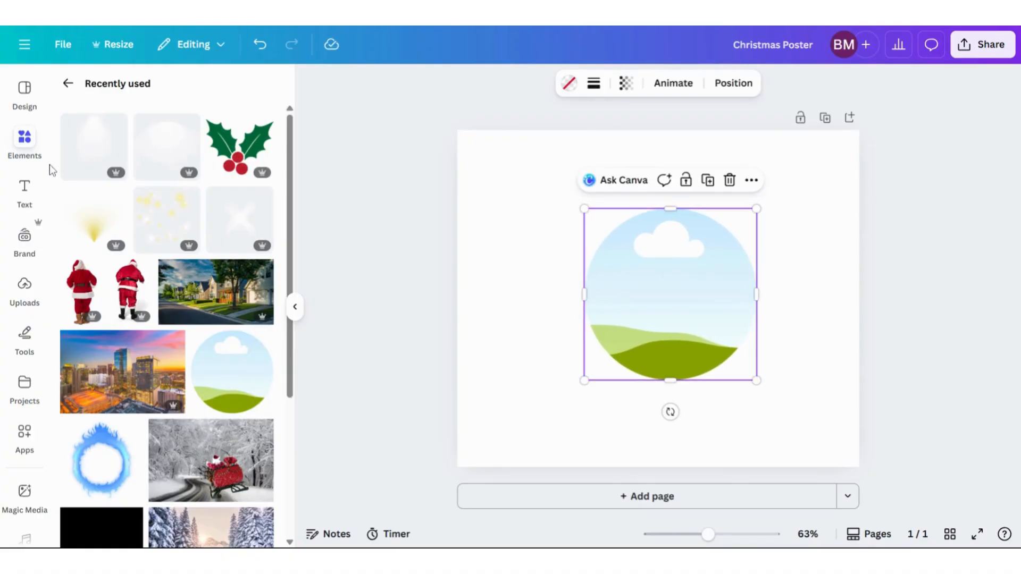
Fill the circular frame with the uploaded photo of people lying in shallow water over beach pebbles.
{"action": "scroll", "coordinate": [47, 163], "scroll_direction": "down", "scroll_amount": 2}
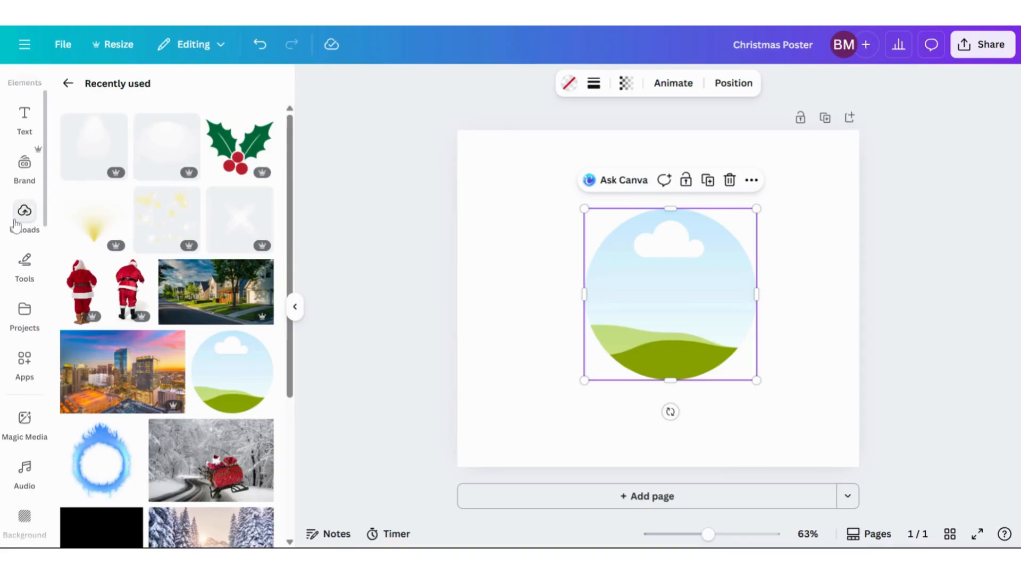
{"action": "left_click", "coordinate": [20, 221]}
{"action": "scroll", "coordinate": [130, 303], "scroll_direction": "down", "scroll_amount": 10}
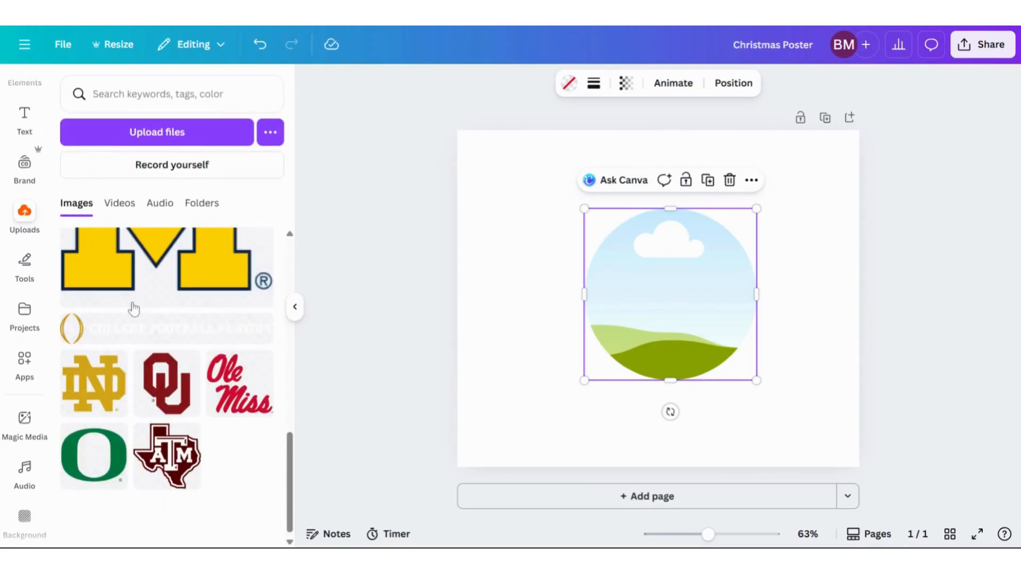
{"action": "scroll", "coordinate": [135, 309], "scroll_direction": "down", "scroll_amount": 15}
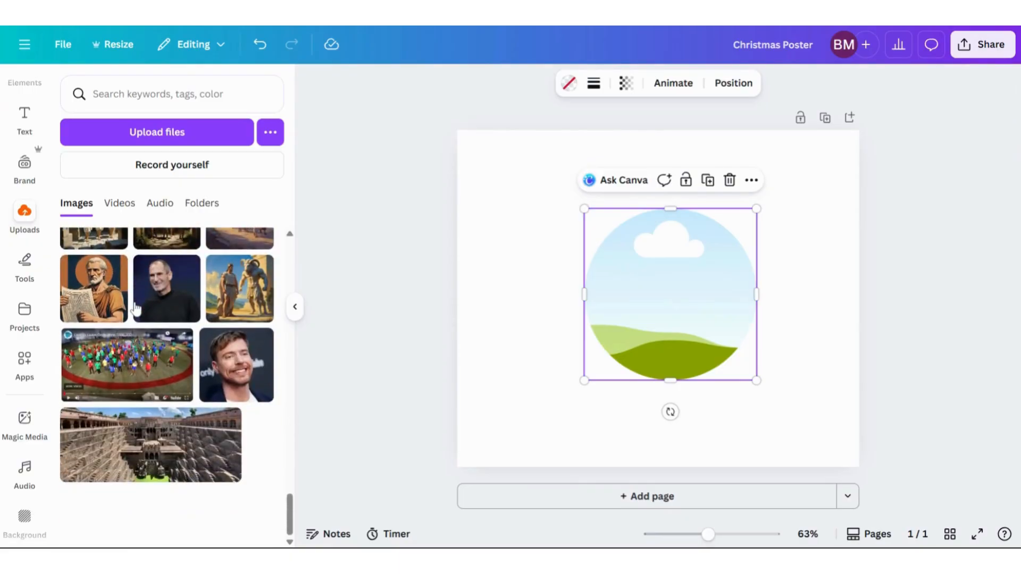
{"action": "scroll", "coordinate": [136, 309], "scroll_direction": "down", "scroll_amount": 15}
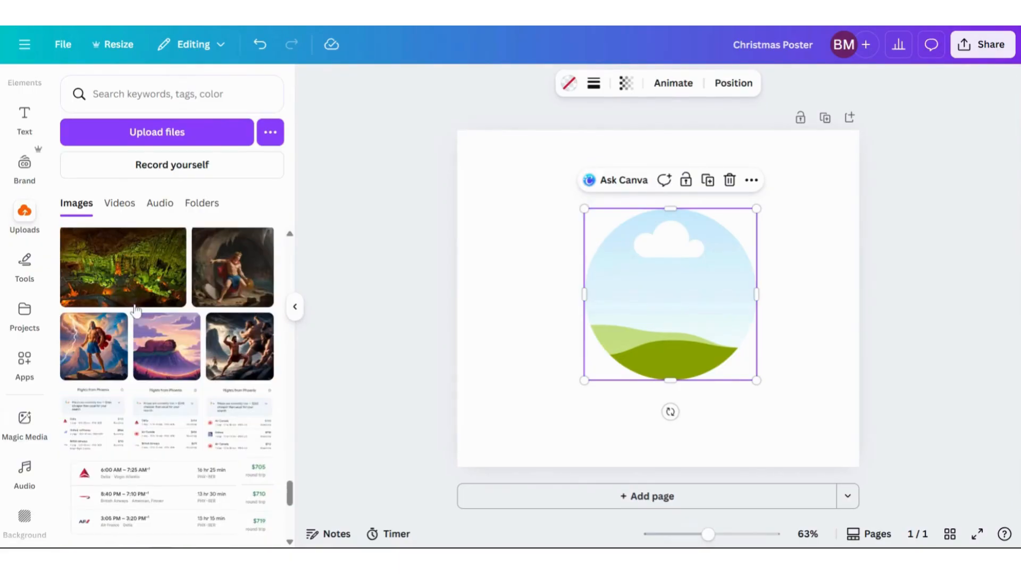
{"action": "scroll", "coordinate": [136, 309], "scroll_direction": "down", "scroll_amount": 15}
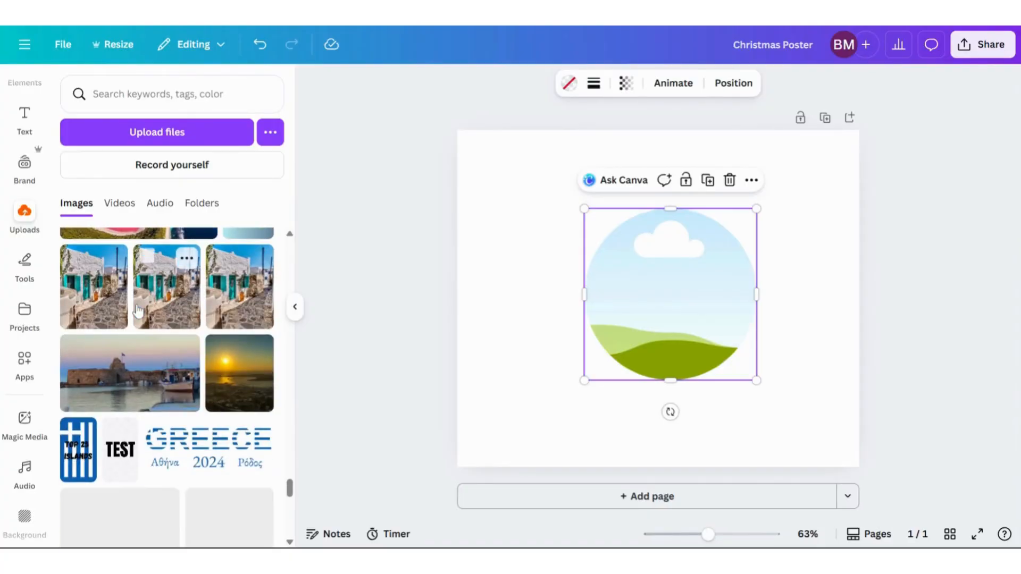
{"action": "scroll", "coordinate": [137, 310], "scroll_direction": "down", "scroll_amount": 15}
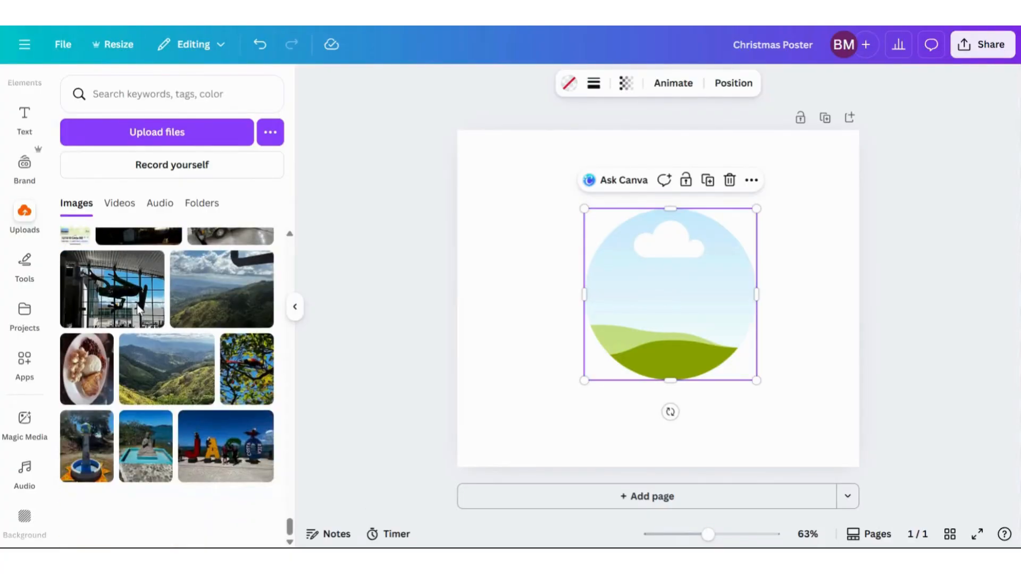
{"action": "scroll", "coordinate": [137, 310], "scroll_direction": "down", "scroll_amount": 15}
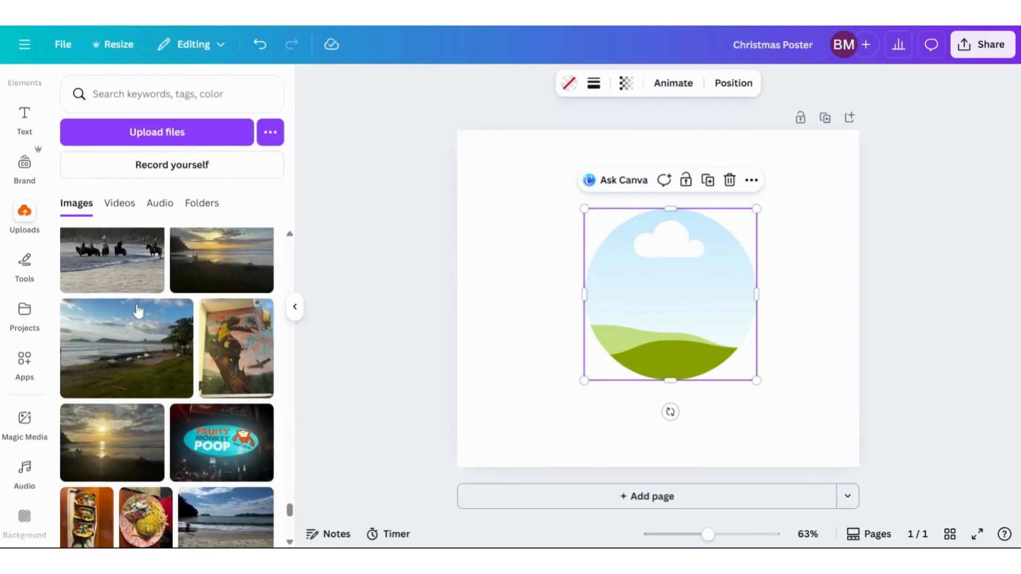
{"action": "scroll", "coordinate": [137, 309], "scroll_direction": "down", "scroll_amount": 15}
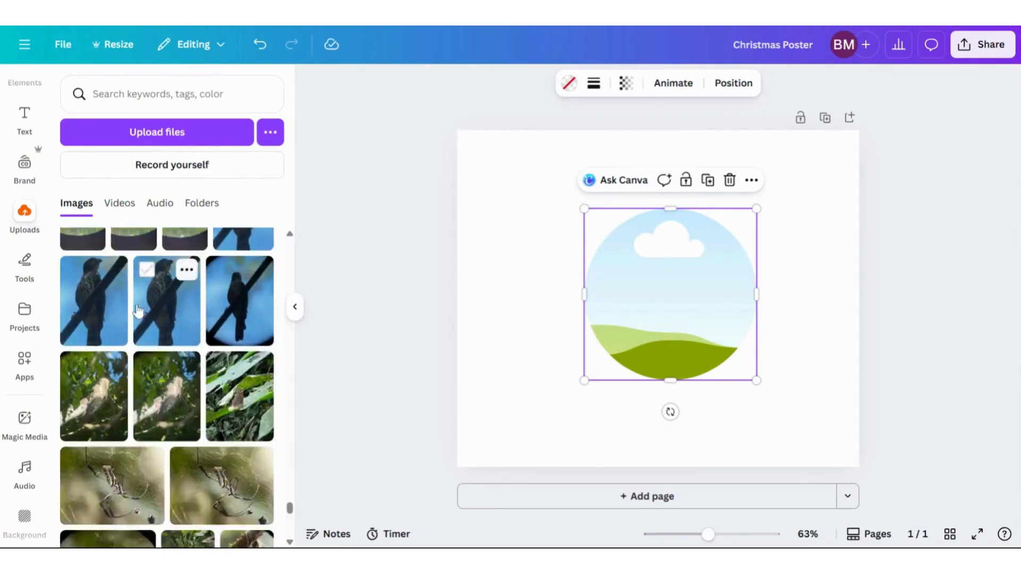
{"action": "scroll", "coordinate": [137, 310], "scroll_direction": "down", "scroll_amount": 15}
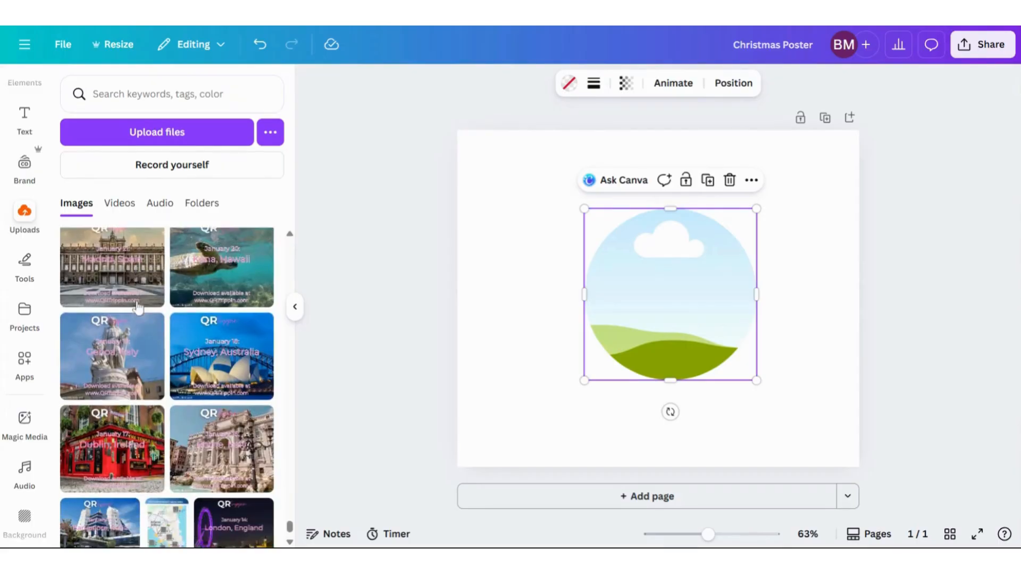
{"action": "scroll", "coordinate": [139, 308], "scroll_direction": "down", "scroll_amount": 10}
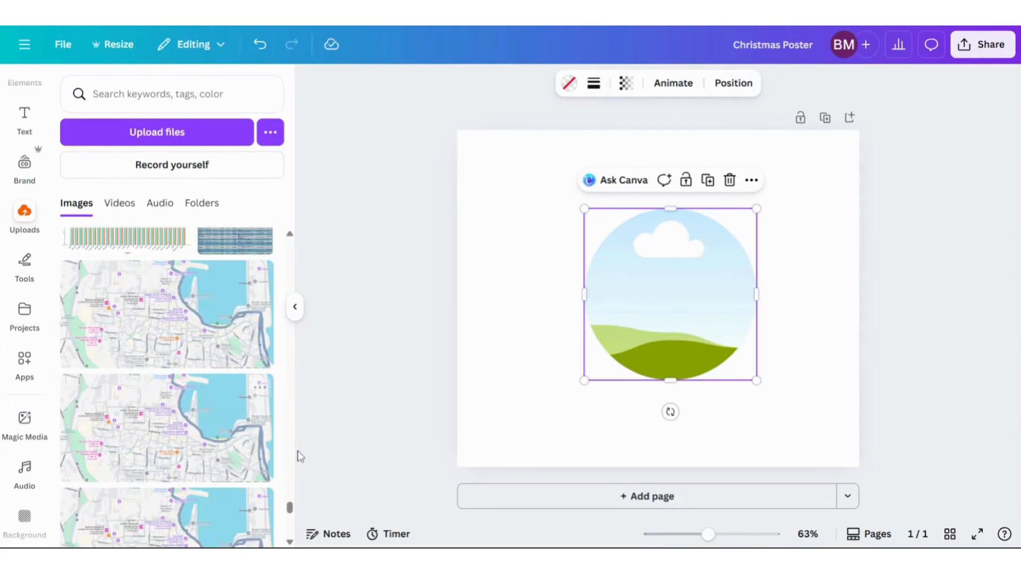
{"action": "scroll", "coordinate": [287, 518], "scroll_direction": "down", "scroll_amount": 15}
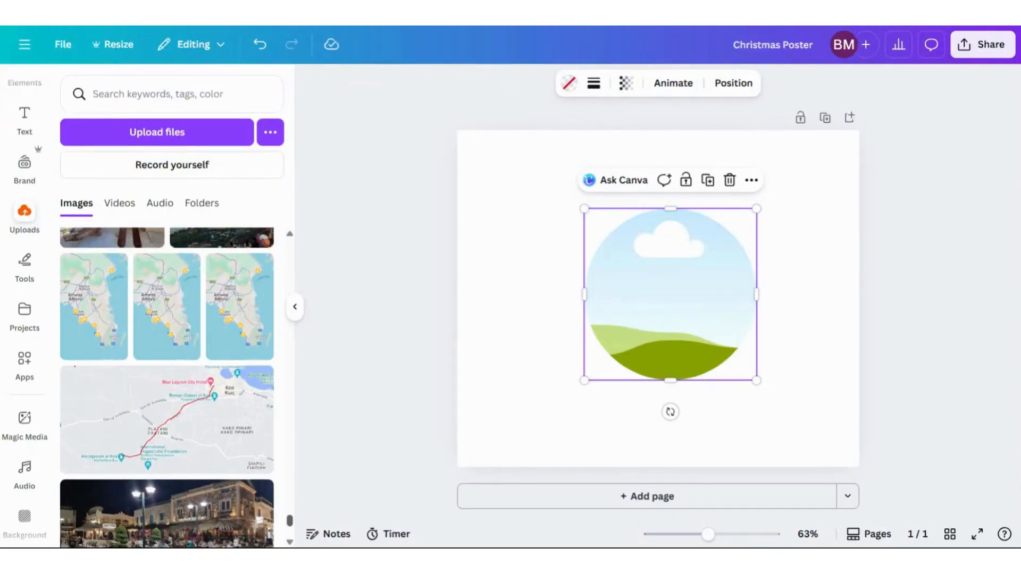
{"action": "scroll", "coordinate": [187, 441], "scroll_direction": "down", "scroll_amount": 15}
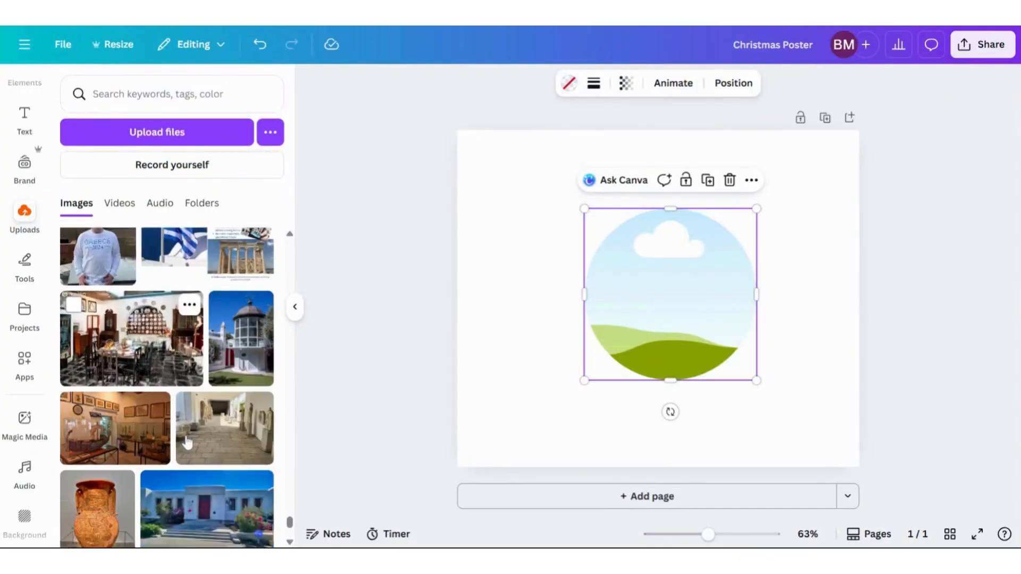
{"action": "scroll", "coordinate": [187, 441], "scroll_direction": "down", "scroll_amount": 15}
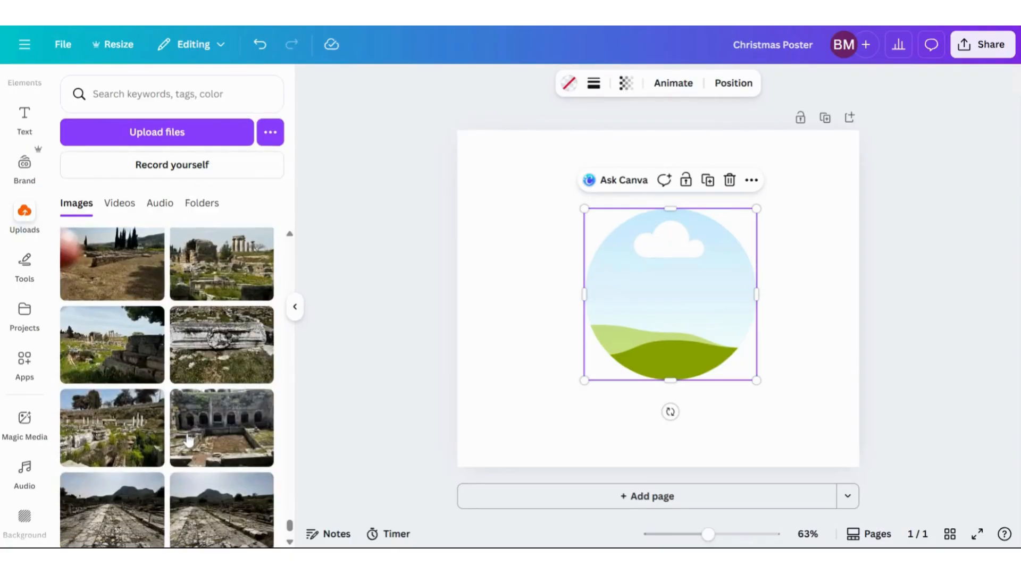
{"action": "scroll", "coordinate": [187, 440], "scroll_direction": "down", "scroll_amount": 5}
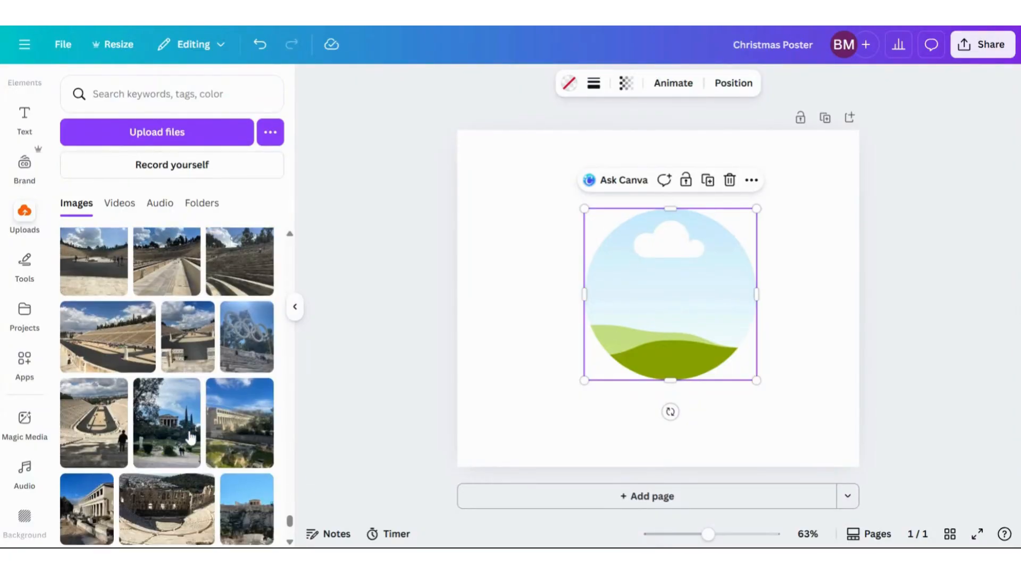
{"action": "scroll", "coordinate": [191, 437], "scroll_direction": "down", "scroll_amount": 10}
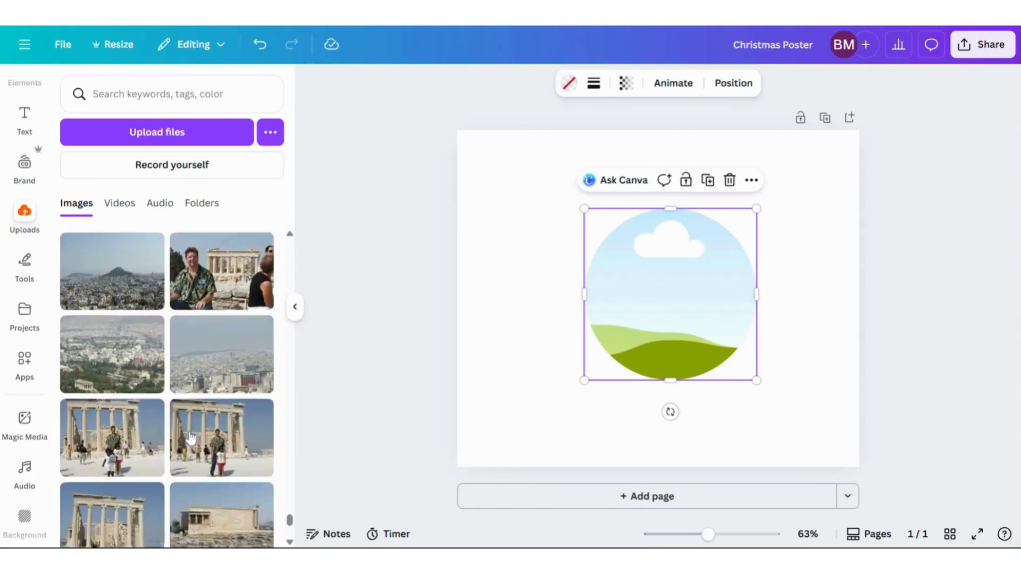
{"action": "scroll", "coordinate": [191, 438], "scroll_direction": "down", "scroll_amount": 10}
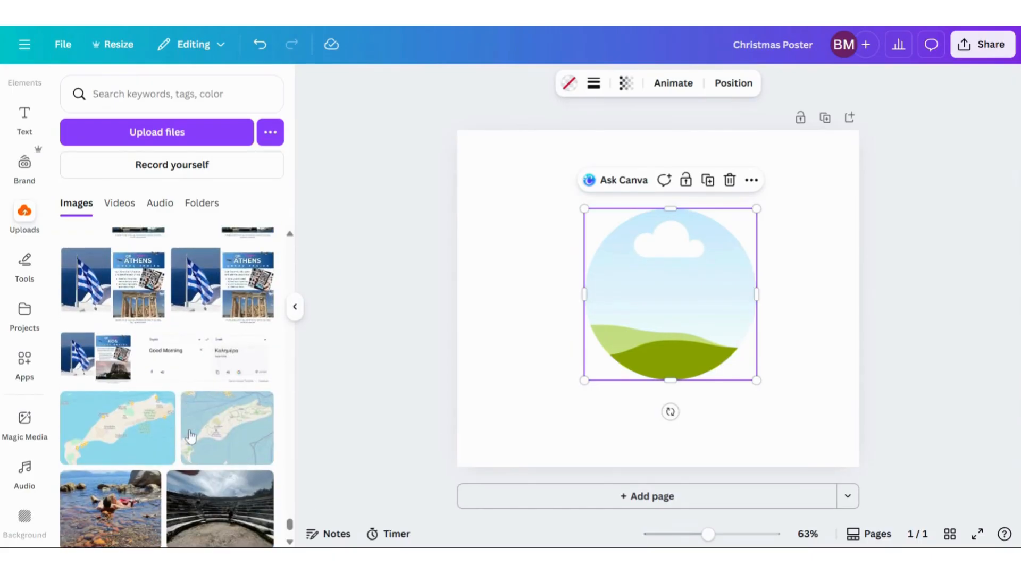
{"action": "left_click_drag", "start_coordinate": [106, 494], "coordinate": [628, 293]}
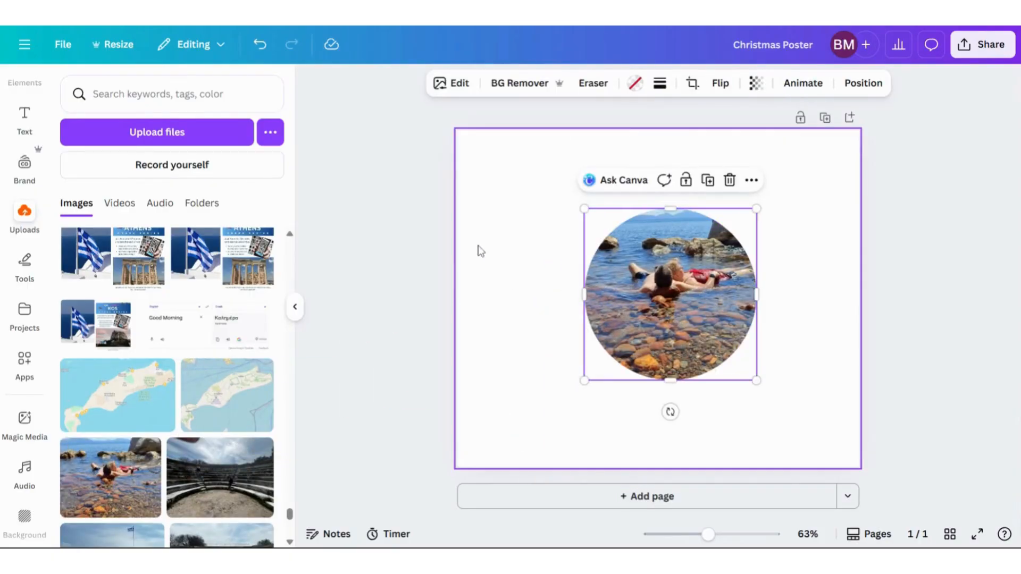
{"action": "left_click", "coordinate": [383, 217]}
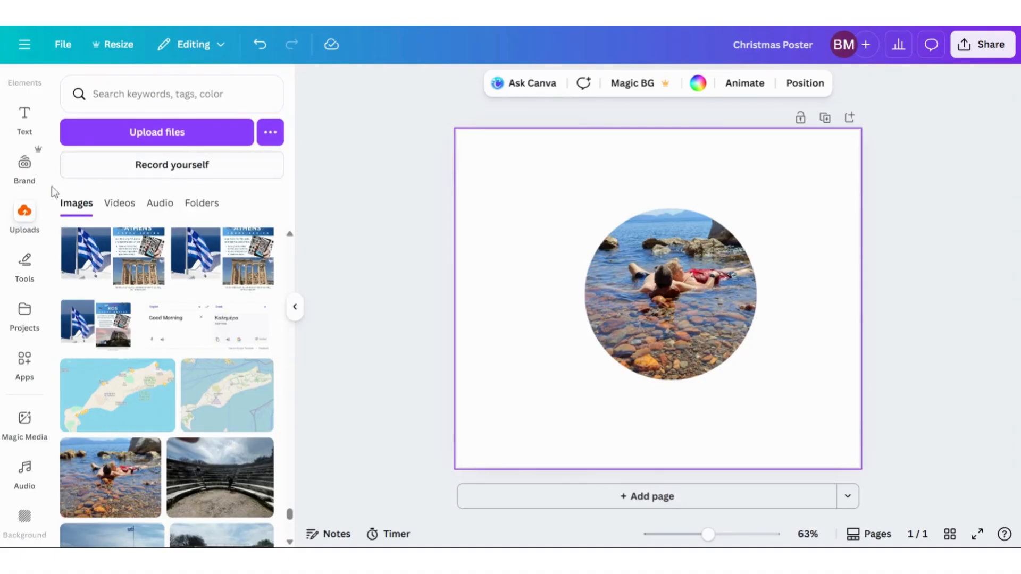
Add the recently used blue flame ring to the page and move it toward the page's left side.
{"action": "scroll", "coordinate": [49, 175], "scroll_direction": "up", "scroll_amount": 3}
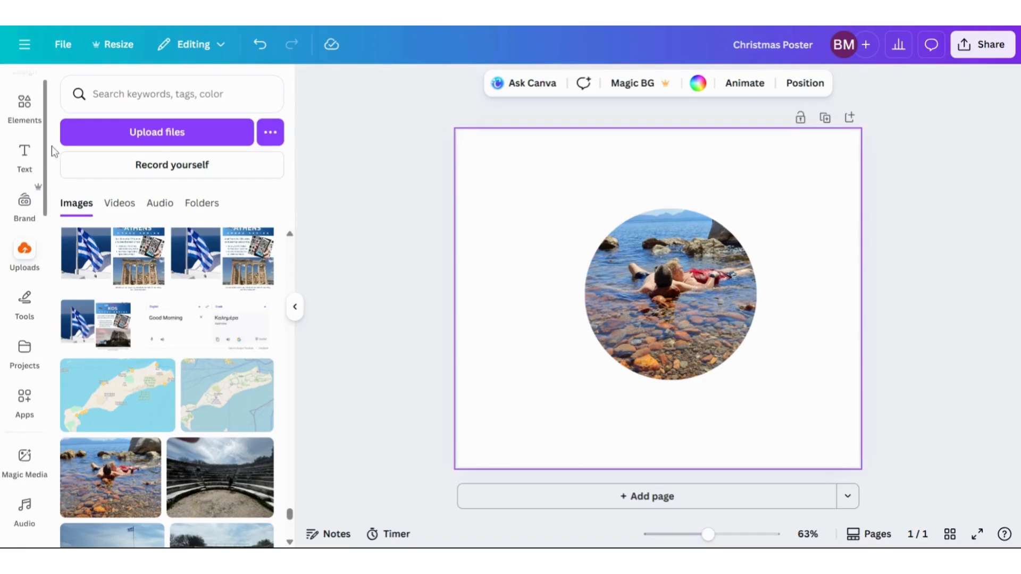
{"action": "left_click", "coordinate": [25, 139]}
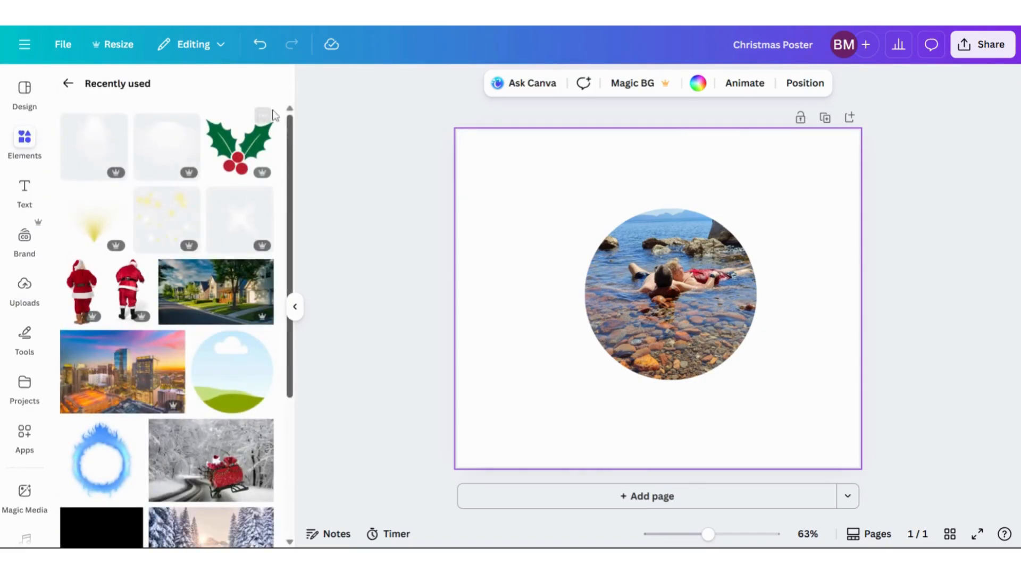
{"action": "left_click", "coordinate": [102, 467]}
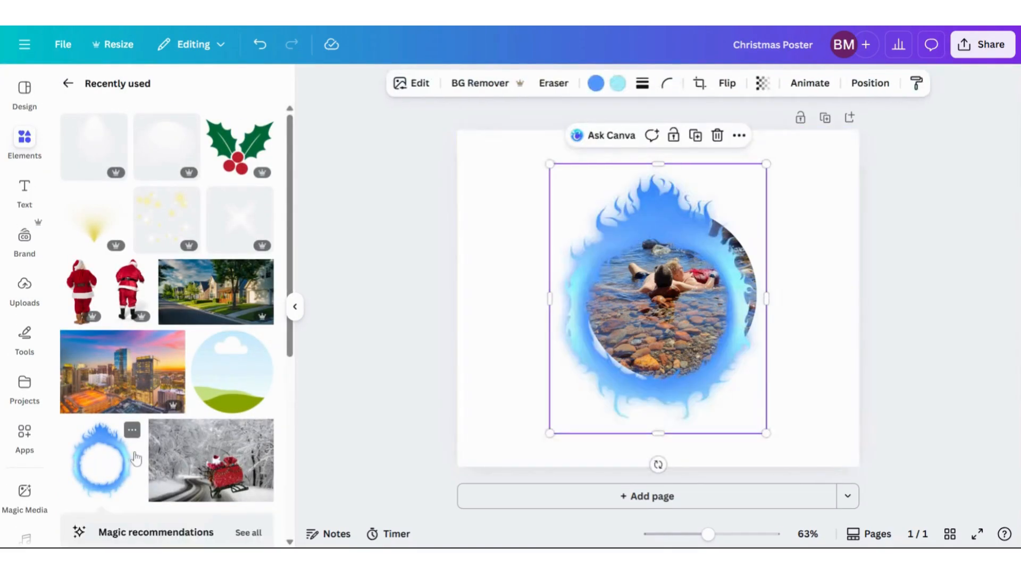
{"action": "left_click_drag", "start_coordinate": [654, 319], "coordinate": [549, 295]}
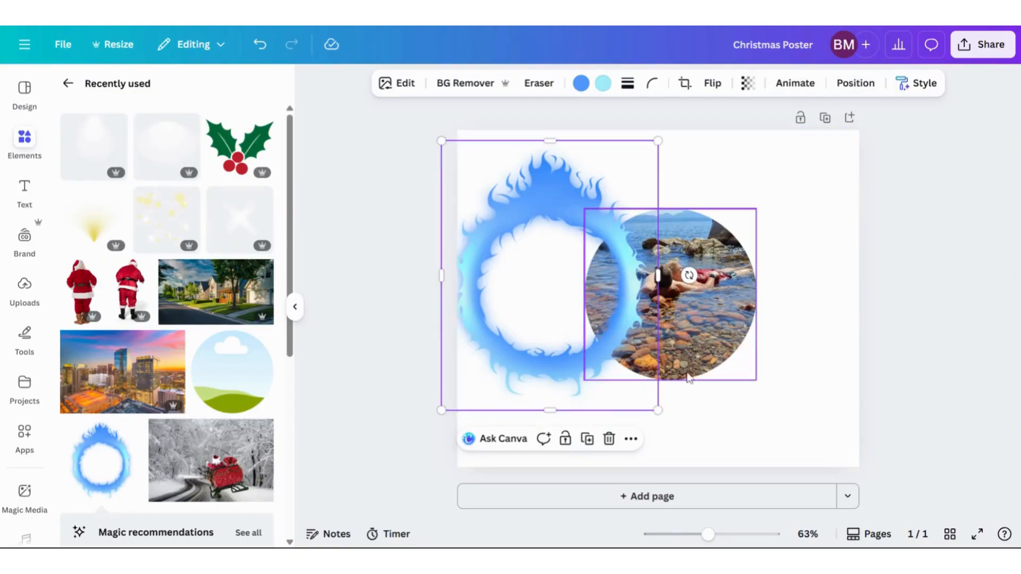
Enlarge the blue flame ring and centre it over the circular photo so it closely borders the picture.
{"action": "left_click_drag", "start_coordinate": [658, 411], "coordinate": [893, 420]}
{"action": "left_click_drag", "start_coordinate": [632, 430], "coordinate": [707, 372]}
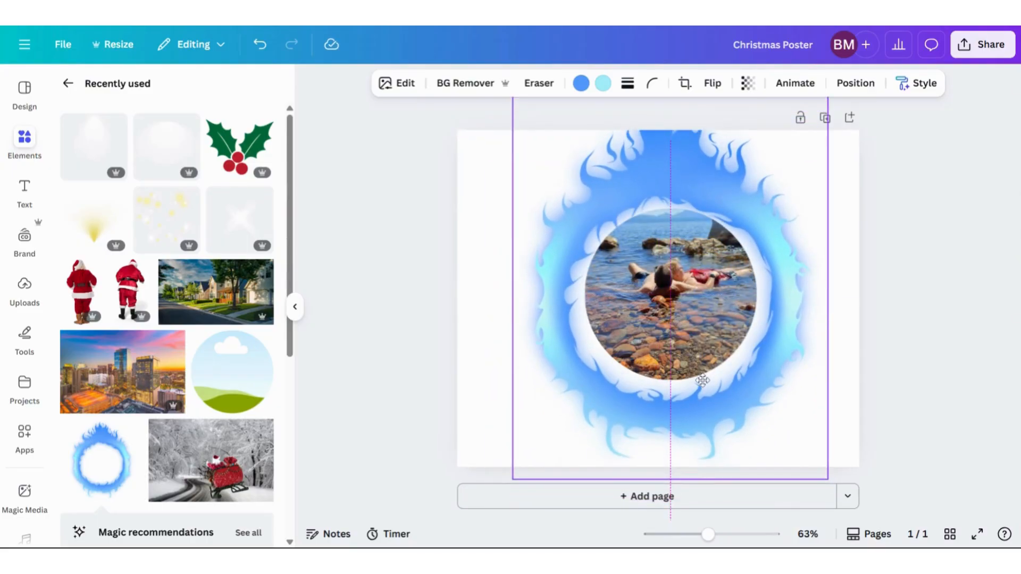
{"action": "left_click_drag", "start_coordinate": [512, 478], "coordinate": [567, 423]}
{"action": "left_click_drag", "start_coordinate": [529, 455], "coordinate": [576, 424]}
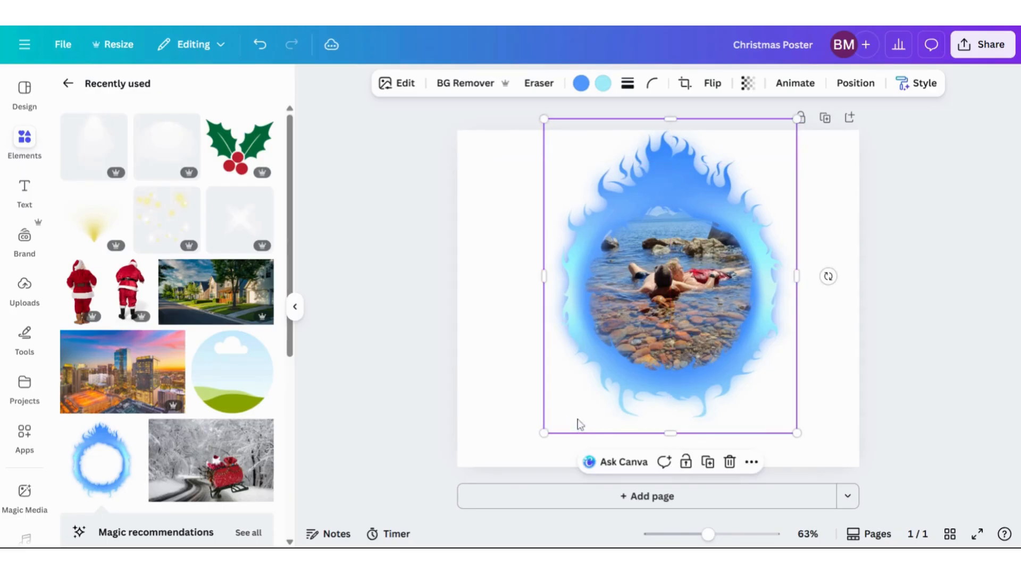
{"action": "left_click", "coordinate": [504, 199]}
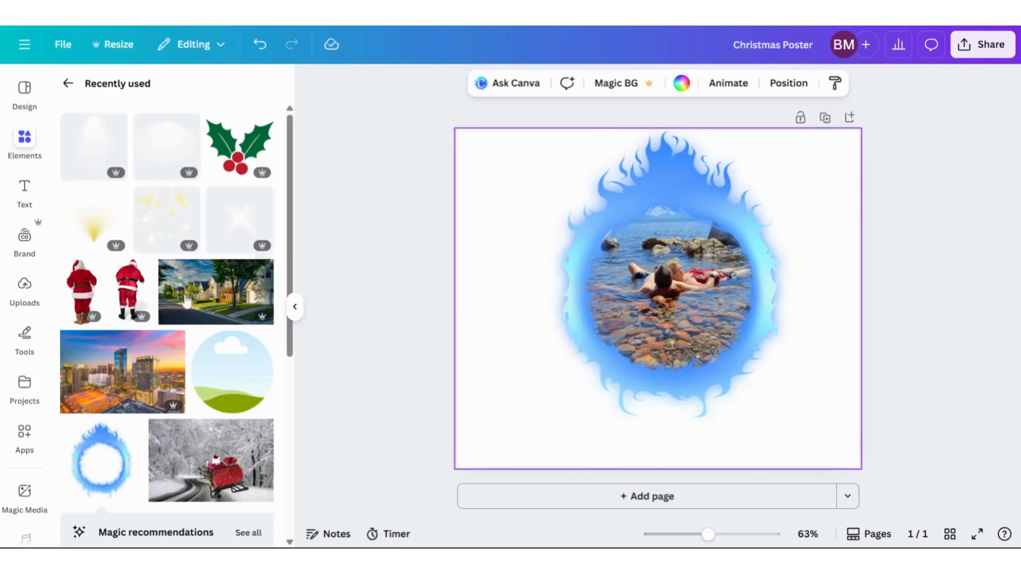
Add a text box in the brand kit's Title style to the page.
{"action": "left_click", "coordinate": [23, 189]}
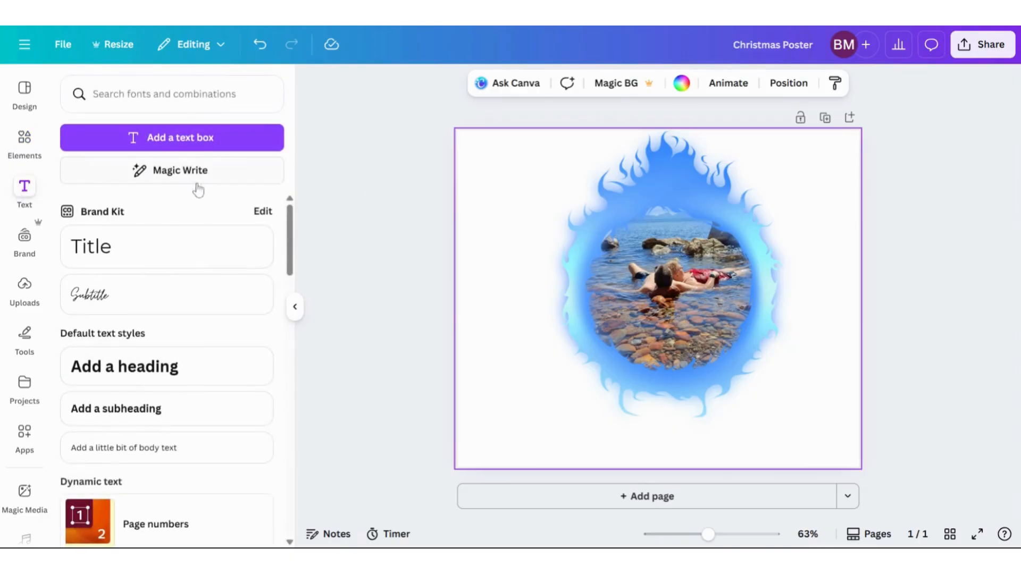
{"action": "left_click", "coordinate": [125, 251]}
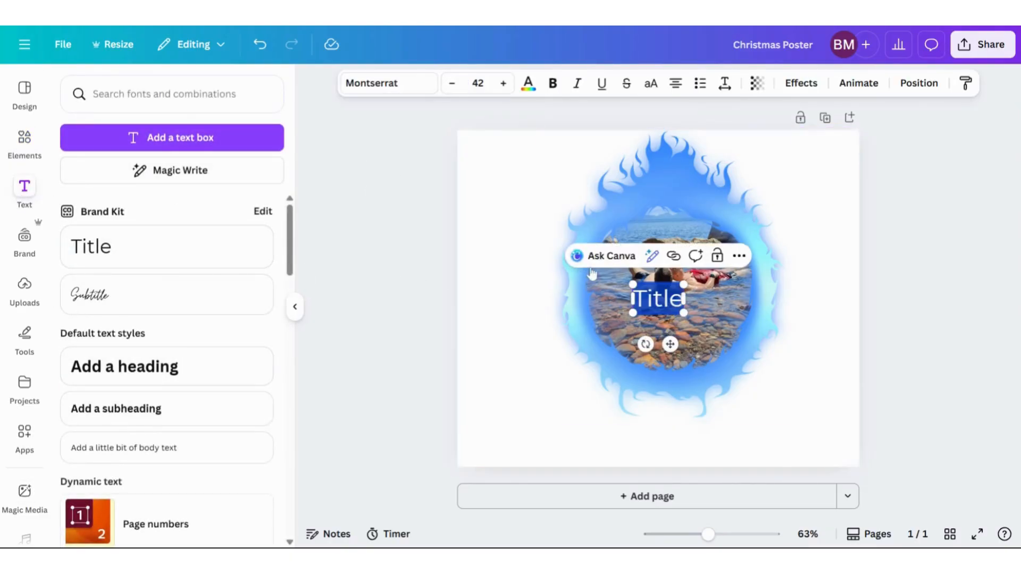
{"action": "type", "text": "Kos"}
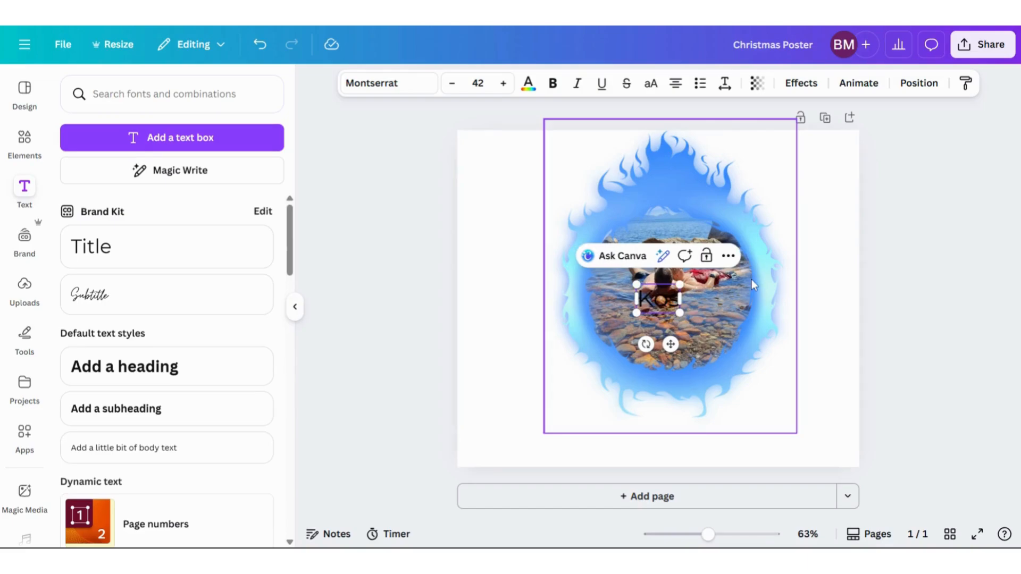
{"action": "type", "text": ", Gree"}
{"action": "key", "text": "BackSpace"}
{"action": "key", "text": "BackSpace"}
{"action": "key", "text": "BackSpace"}
{"action": "key", "text": "BackSpace"}
{"action": "key", "text": "BackSpace"}
{"action": "key", "text": "BackSpace"}
{"action": "key", "text": "BackSpace"}
{"action": "key", "text": "BackSpace"}
{"action": "key", "text": "BackSpace"}
Enter the title text on two lines as "Therma Beach," and "Kos, Greece".
{"action": "type", "text": "Therma Beach"}
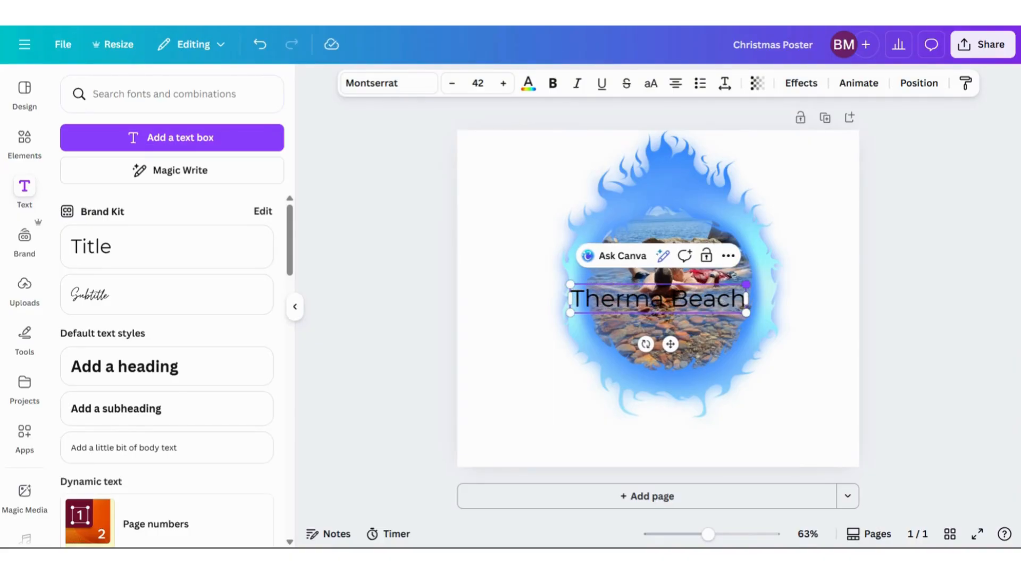
{"action": "type", "text": ","}
{"action": "key", "text": "Return"}
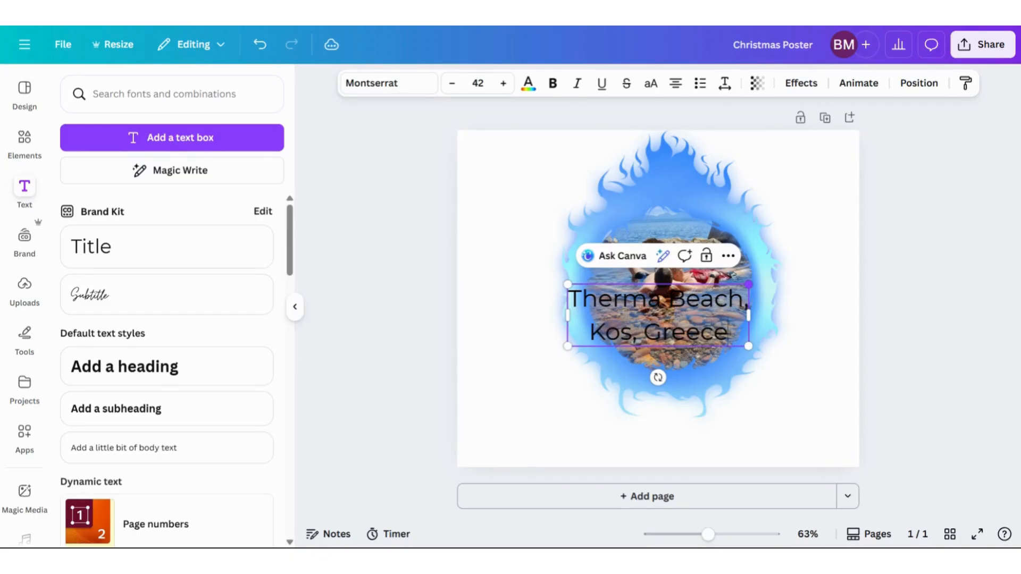
Set the "Kos, Greece" line in League Gothic and the "Therma Beach," line in League Spartan.
{"action": "left_click", "coordinate": [387, 84]}
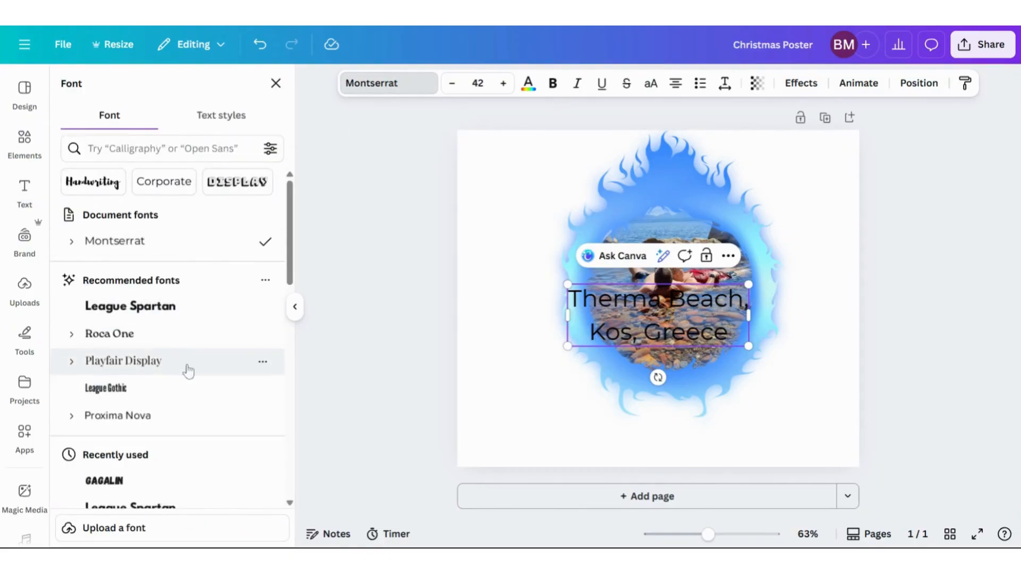
{"action": "left_click", "coordinate": [116, 391]}
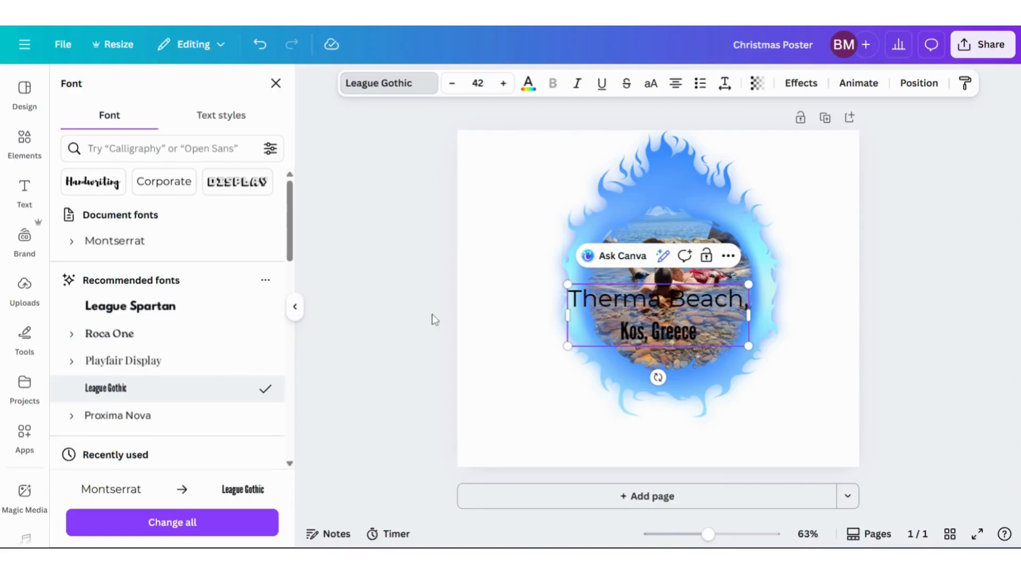
{"action": "left_click_drag", "start_coordinate": [568, 299], "coordinate": [749, 300]}
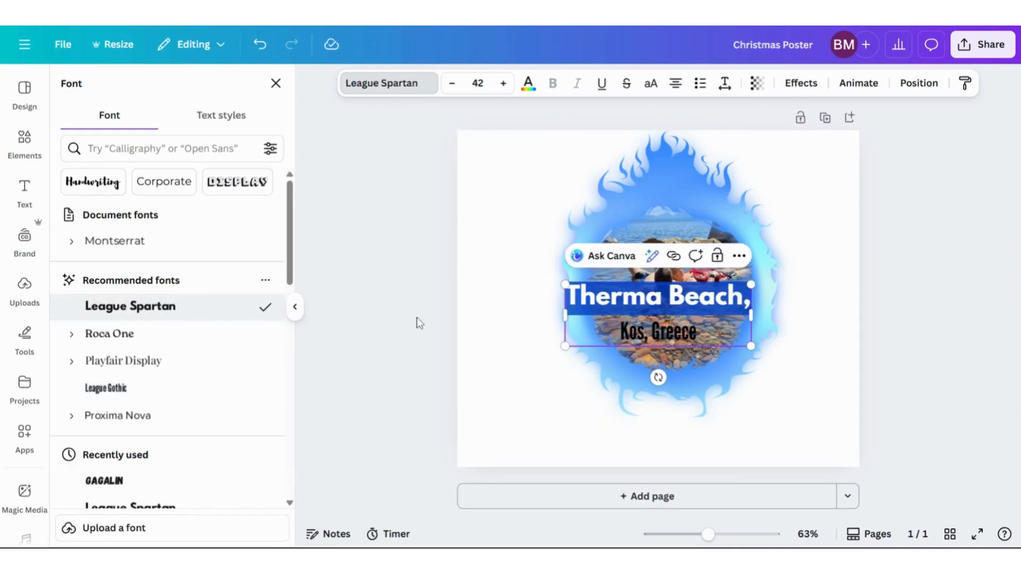
{"action": "left_click", "coordinate": [537, 398]}
{"action": "left_click_drag", "start_coordinate": [622, 316], "coordinate": [628, 322]}
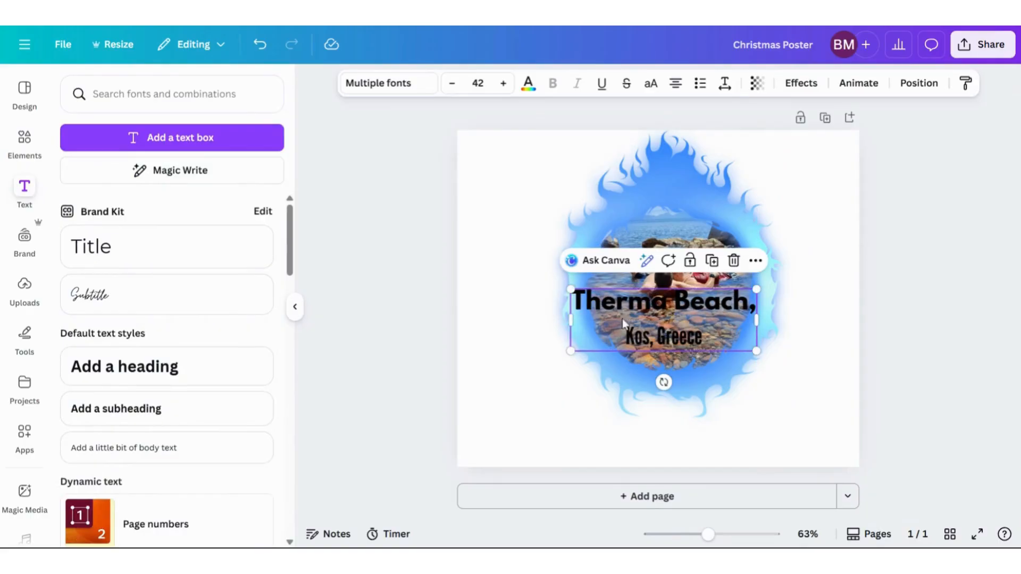
Shrink the title text to size 28.8 so it fits inside the photo's lower part, and colour it white.
{"action": "left_click_drag", "start_coordinate": [571, 288], "coordinate": [608, 302]}
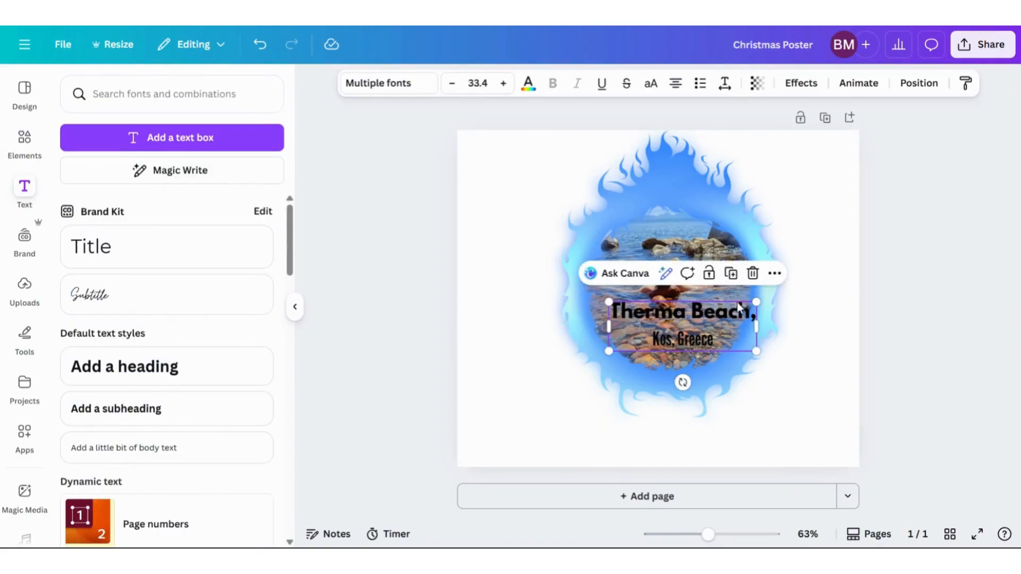
{"action": "left_click_drag", "start_coordinate": [756, 301], "coordinate": [695, 326]}
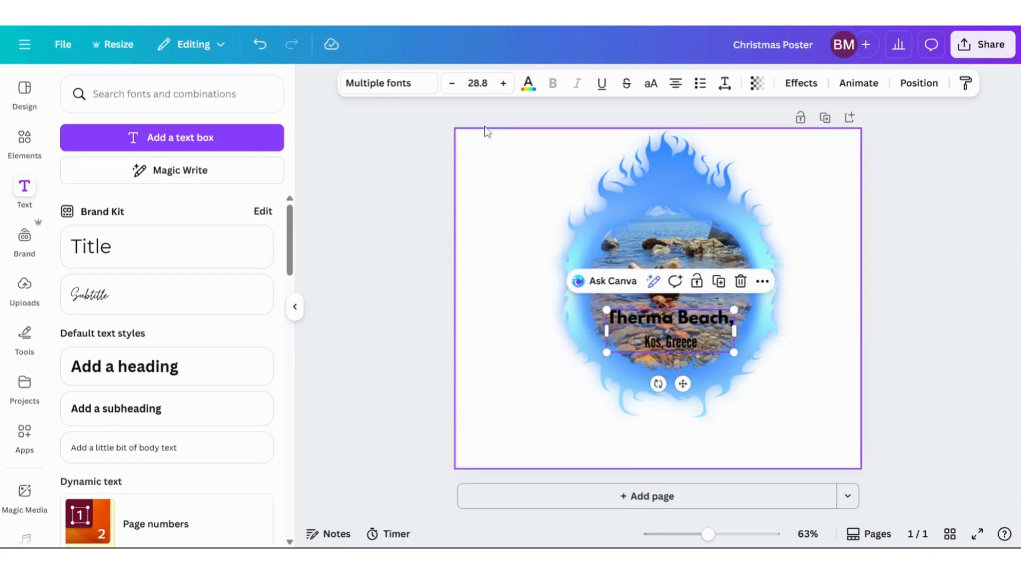
{"action": "left_click", "coordinate": [527, 85]}
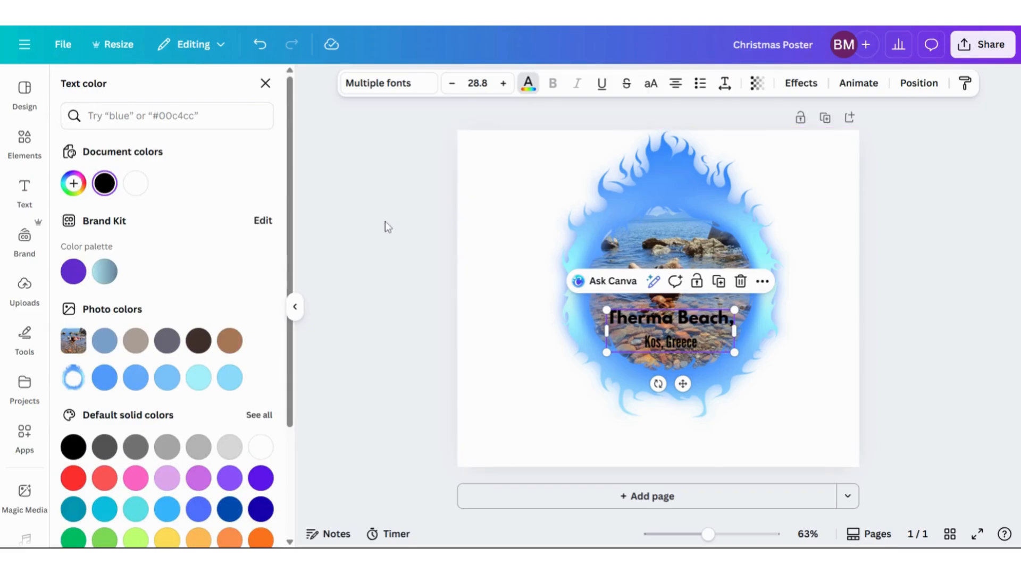
{"action": "left_click", "coordinate": [136, 184]}
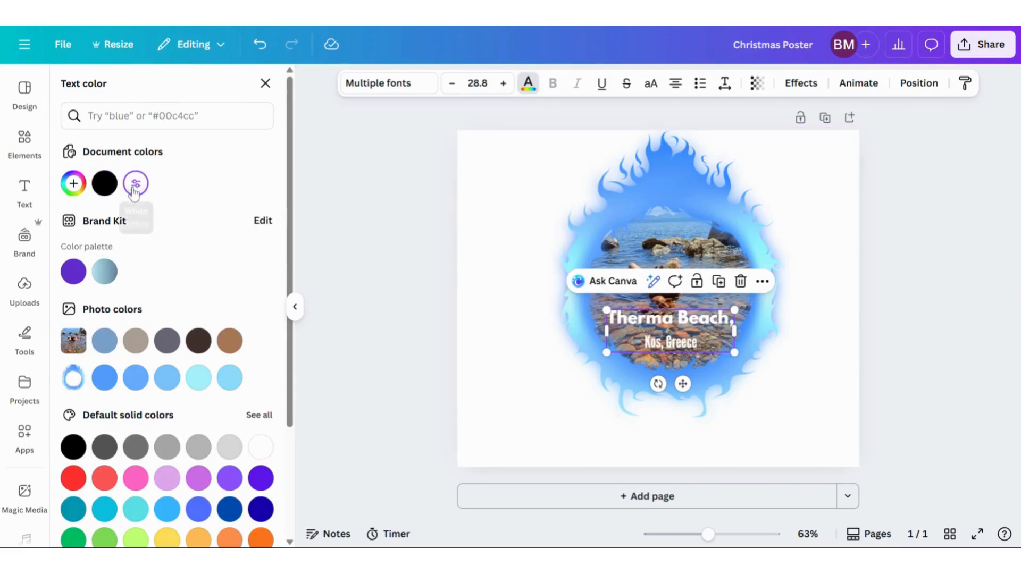
{"action": "left_click", "coordinate": [578, 382]}
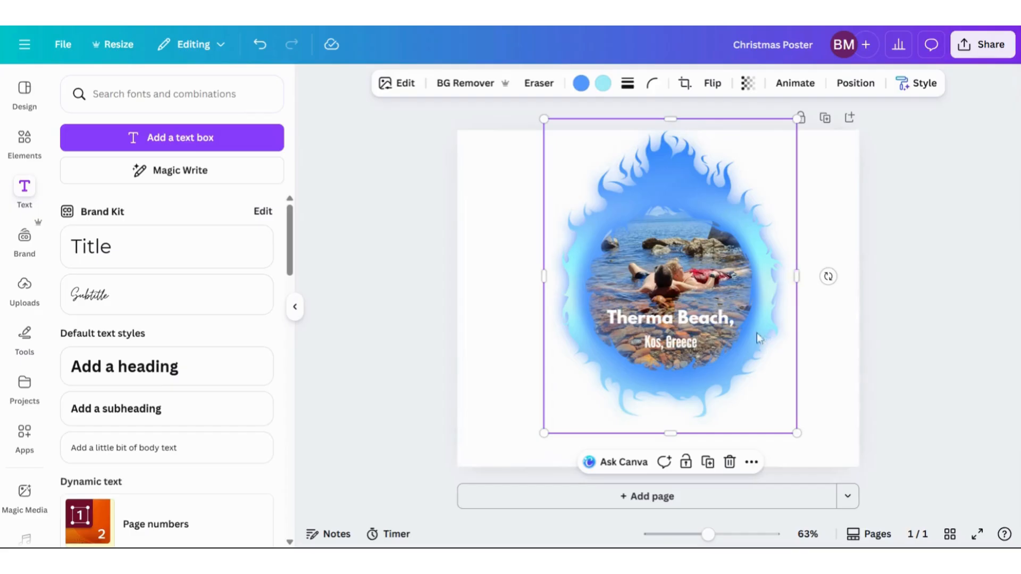
{"action": "left_click", "coordinate": [718, 329]}
{"action": "left_click_drag", "start_coordinate": [718, 329], "coordinate": [718, 330]}
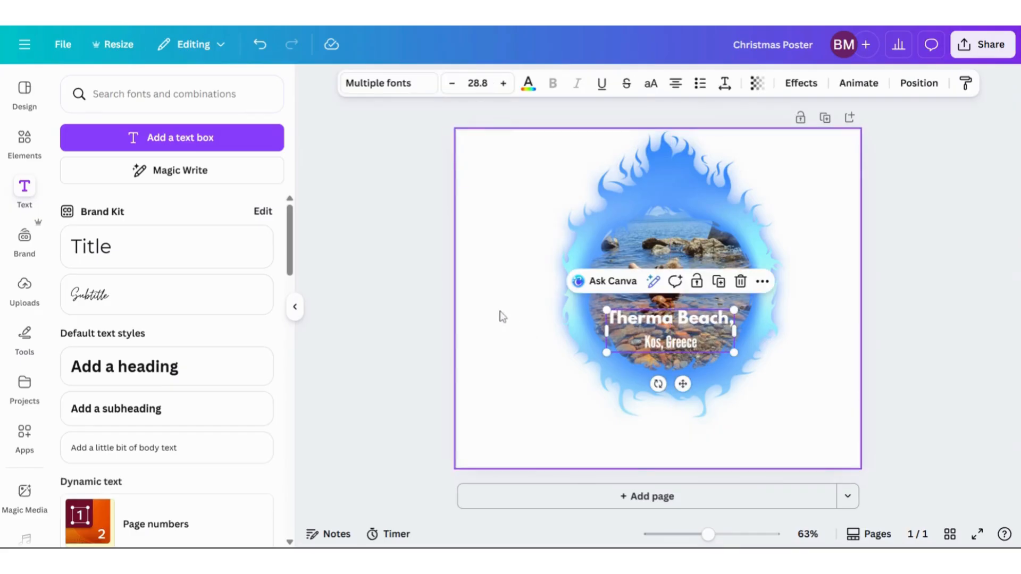
{"action": "left_click", "coordinate": [493, 310]}
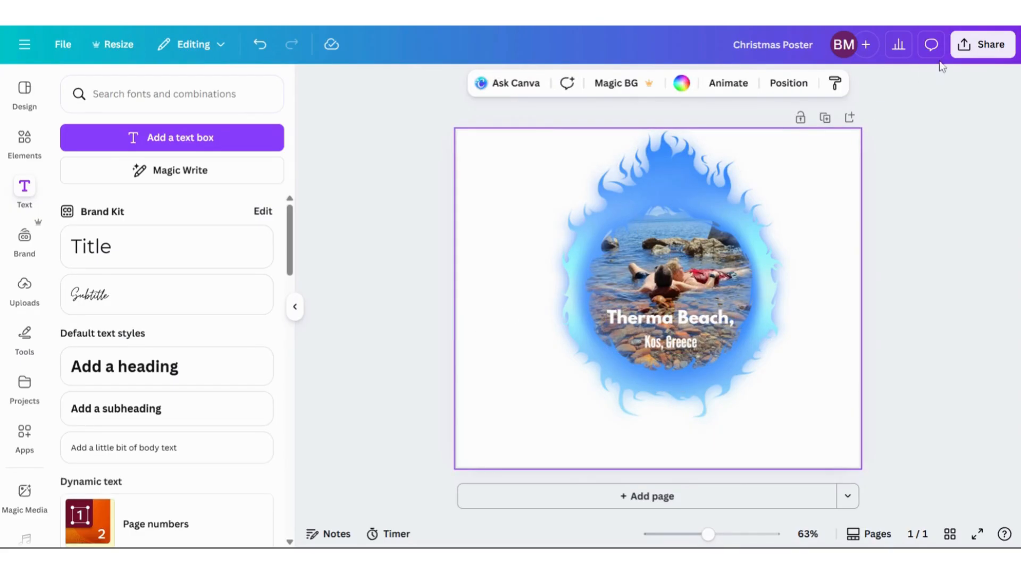
Download the finished flame ring design as a JPG.
{"action": "left_click", "coordinate": [964, 47]}
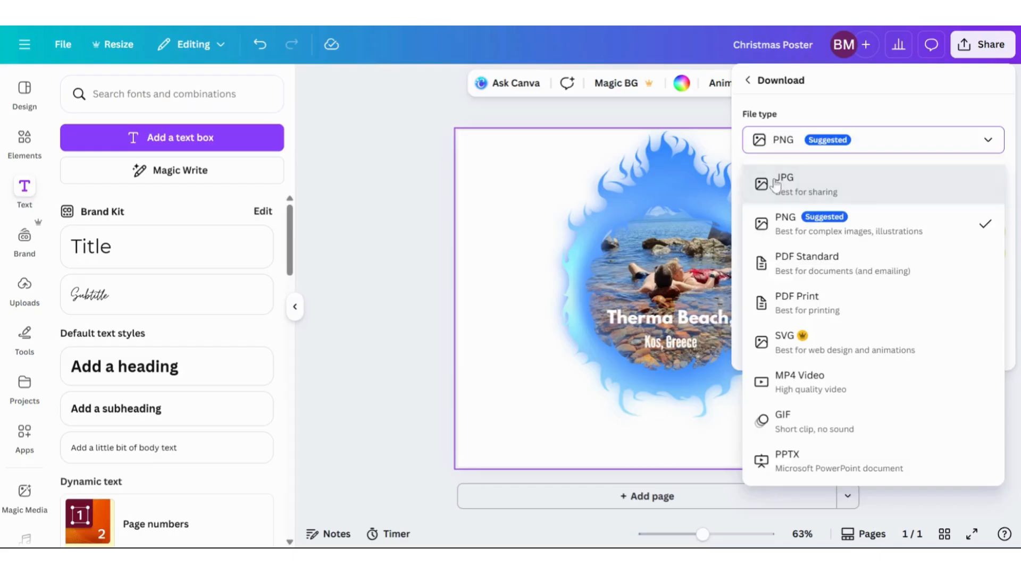
{"action": "left_click", "coordinate": [776, 181]}
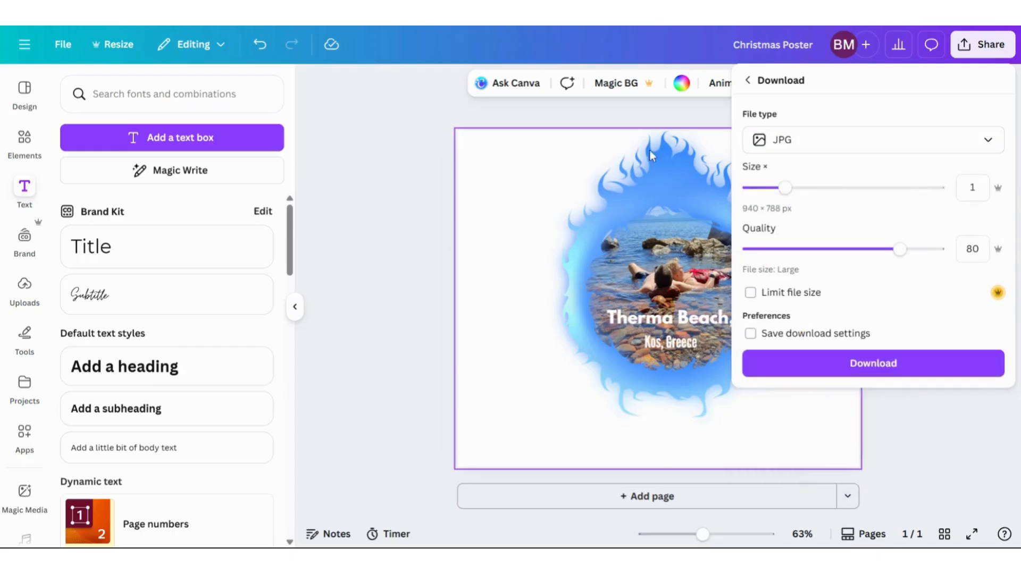
{"action": "left_click", "coordinate": [898, 372]}
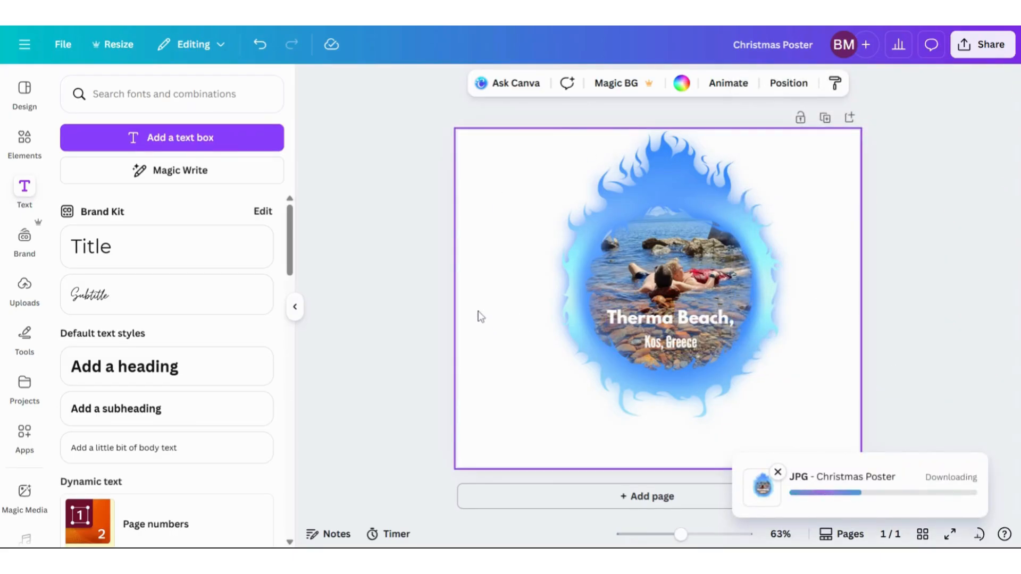
{"action": "left_click", "coordinate": [939, 251]}
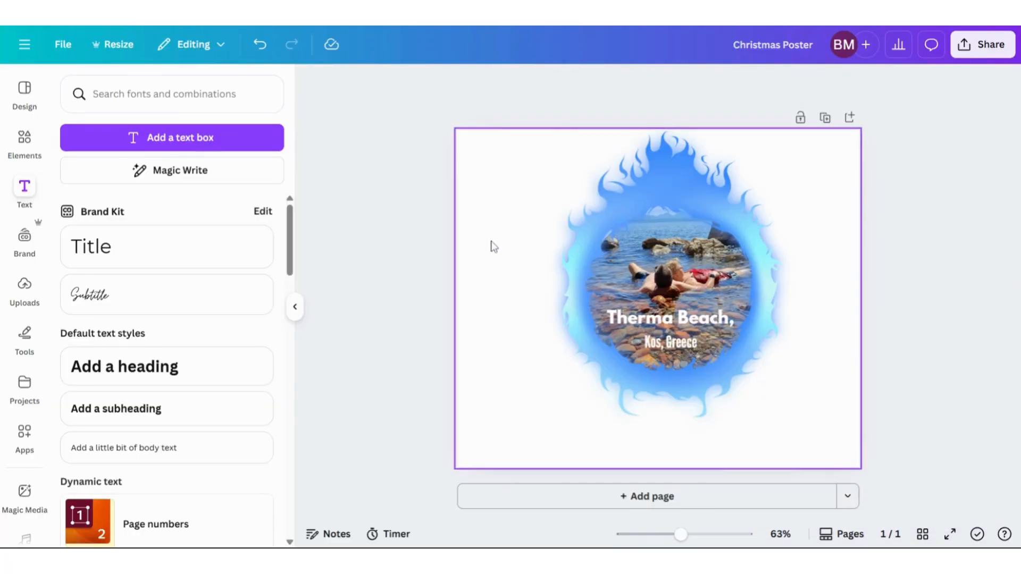
Add a second page and insert the recently used Santa with brown boots, seen from behind.
{"action": "left_click", "coordinate": [661, 497]}
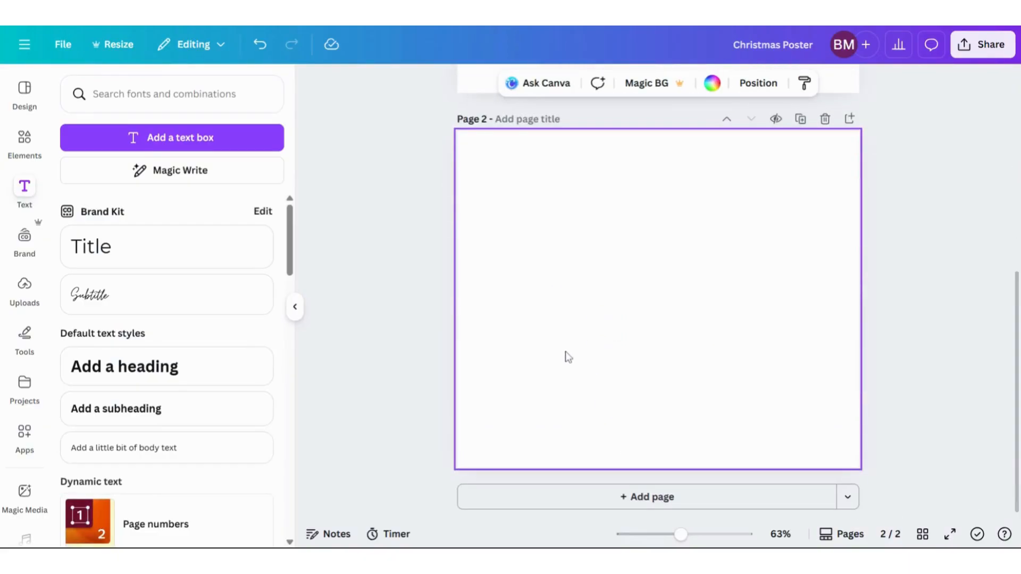
{"action": "left_click", "coordinate": [25, 140]}
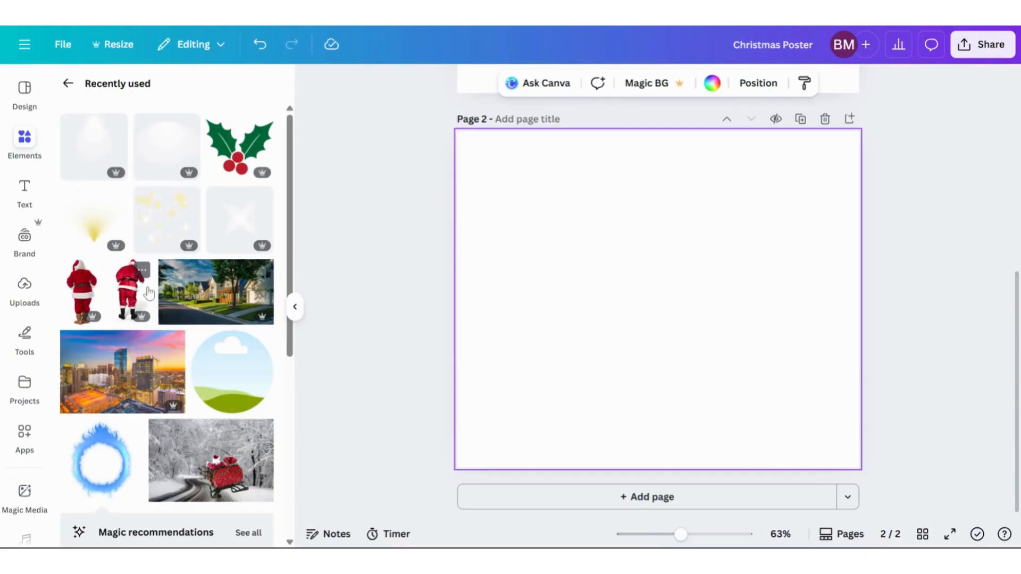
{"action": "left_click", "coordinate": [89, 296]}
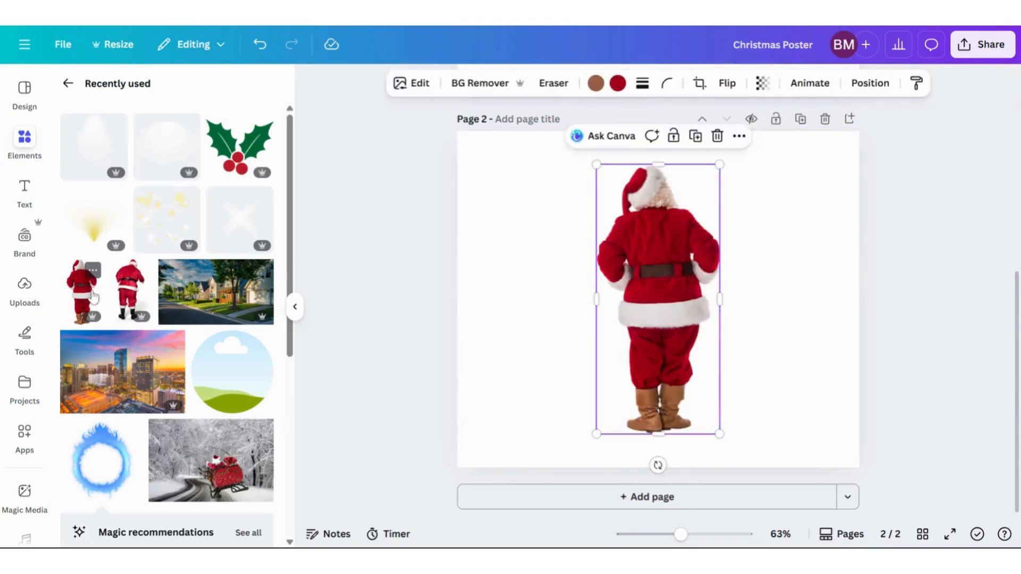
Scale the Santa down to about half the page height and stand him at the page's bottom centre.
{"action": "left_click_drag", "start_coordinate": [655, 264], "coordinate": [668, 295]}
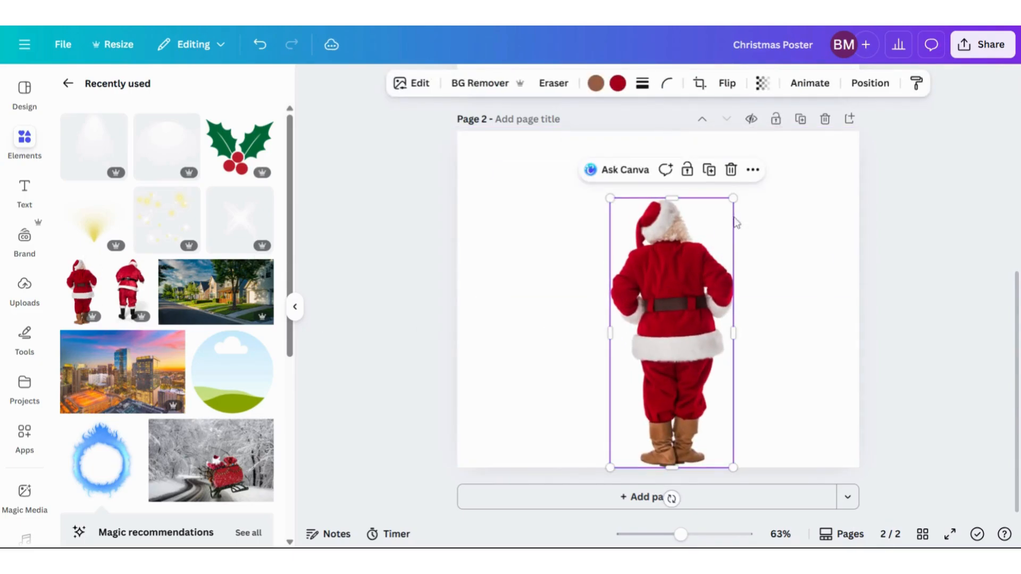
{"action": "left_click_drag", "start_coordinate": [735, 199], "coordinate": [707, 299]}
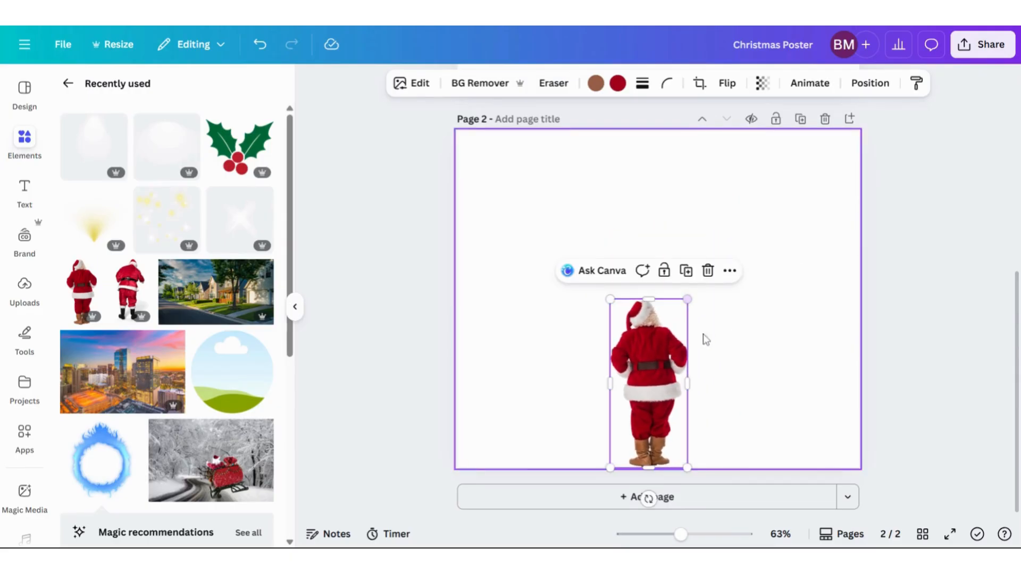
{"action": "left_click_drag", "start_coordinate": [639, 385], "coordinate": [659, 388]}
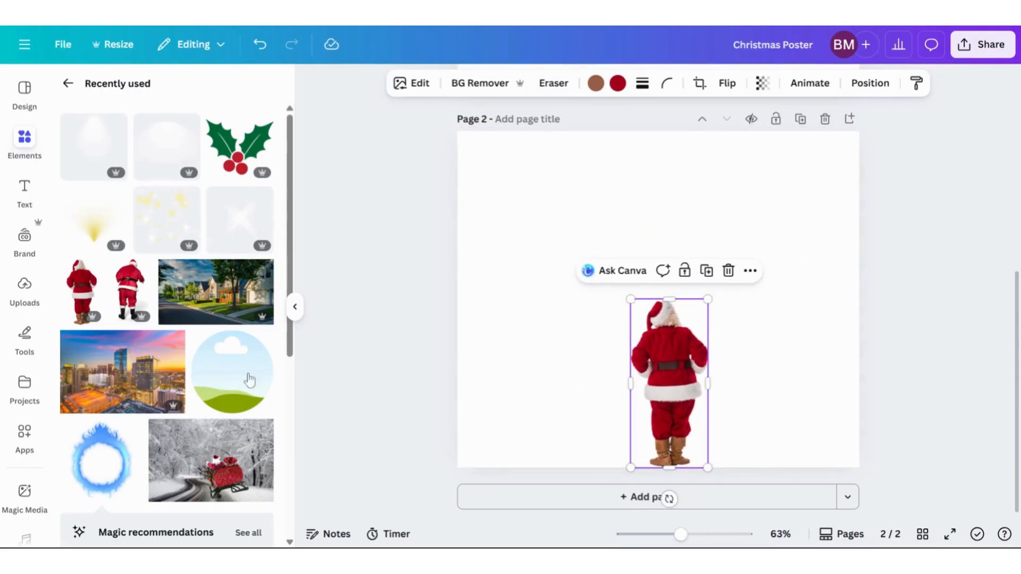
Insert the recently used snowy forest road photo and enlarge it to cover the whole second page.
{"action": "scroll", "coordinate": [147, 329], "scroll_direction": "down", "scroll_amount": 6}
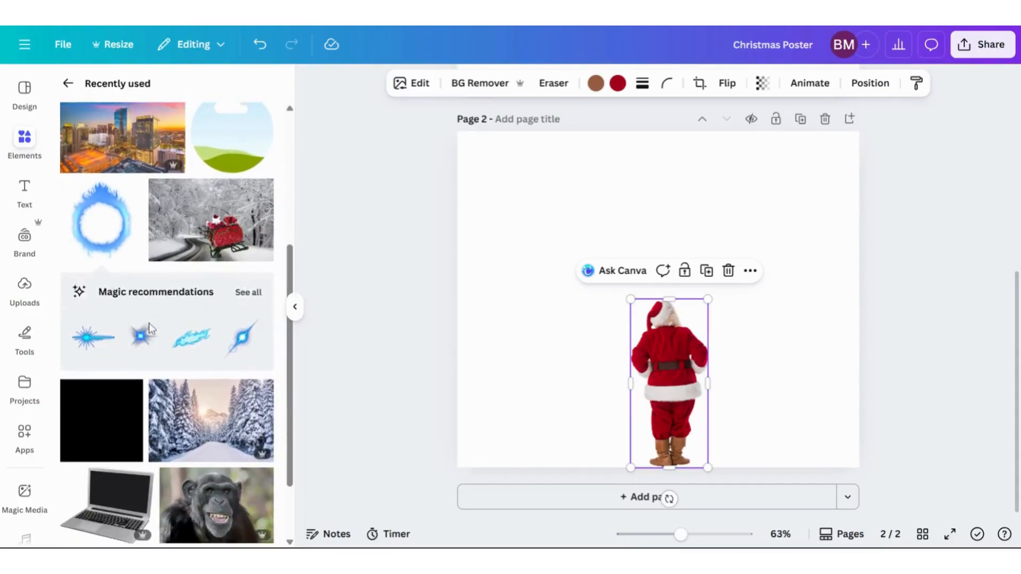
{"action": "scroll", "coordinate": [149, 328], "scroll_direction": "up", "scroll_amount": 3}
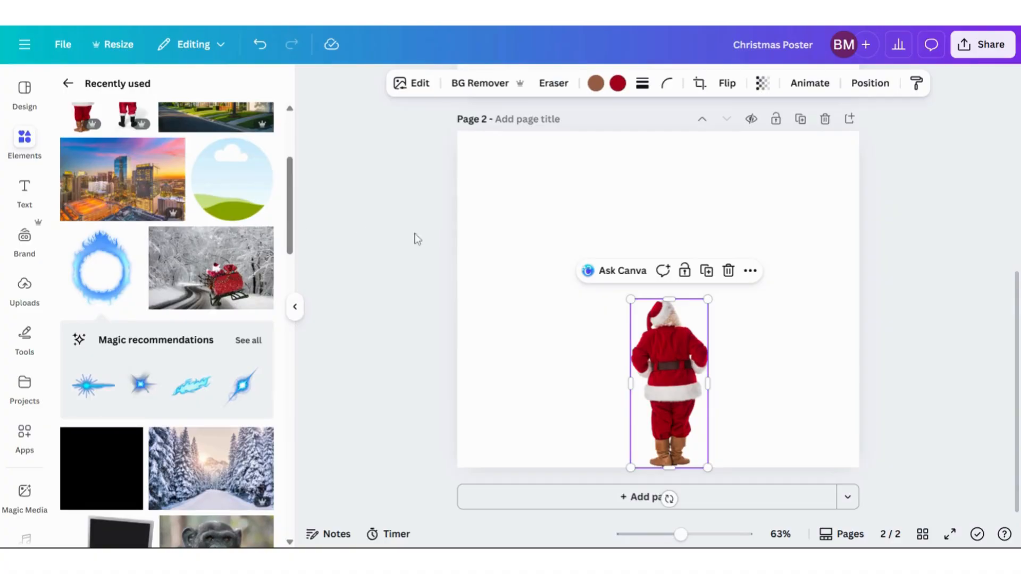
{"action": "scroll", "coordinate": [179, 290], "scroll_direction": "down", "scroll_amount": 4}
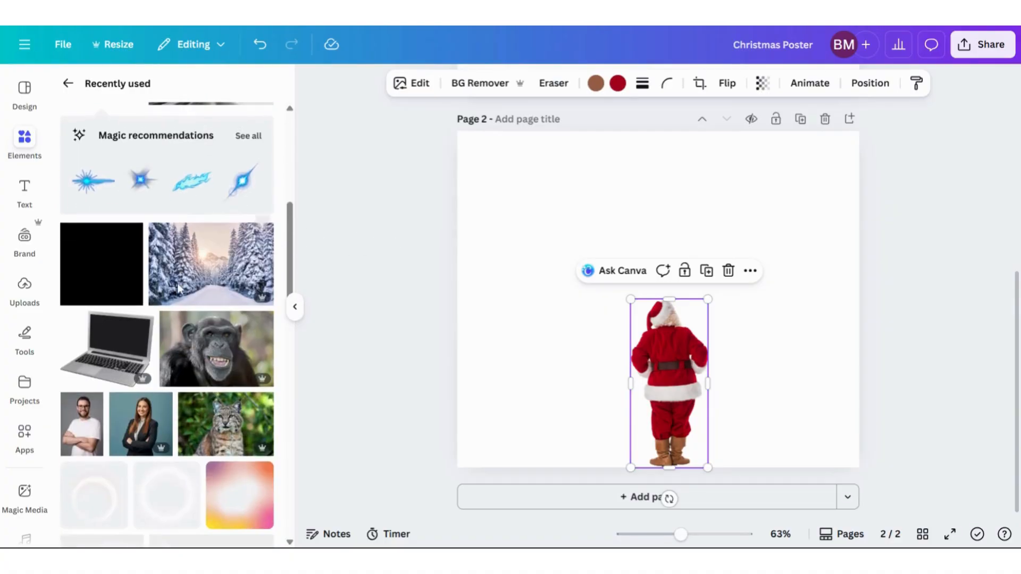
{"action": "left_click", "coordinate": [207, 295]}
{"action": "left_click_drag", "start_coordinate": [586, 262], "coordinate": [553, 209]}
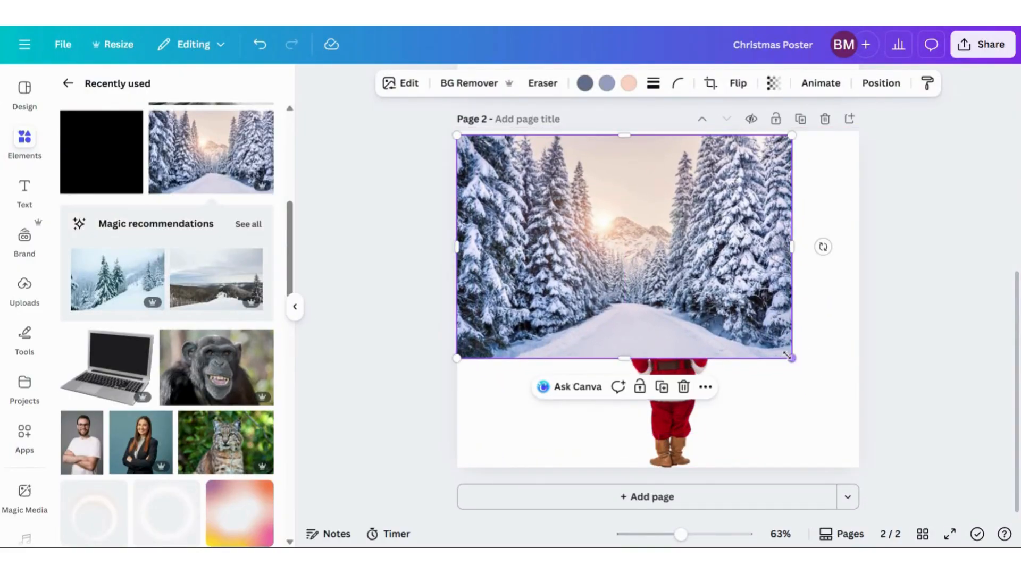
{"action": "left_click_drag", "start_coordinate": [791, 358], "coordinate": [859, 402]}
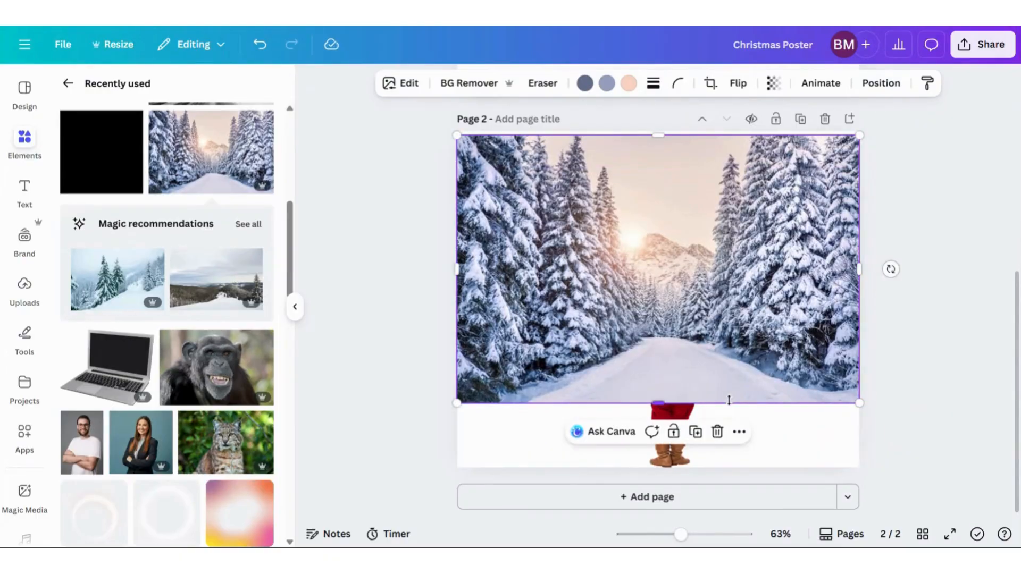
{"action": "left_click_drag", "start_coordinate": [659, 406], "coordinate": [659, 467]}
{"action": "left_click_drag", "start_coordinate": [659, 134], "coordinate": [659, 131]}
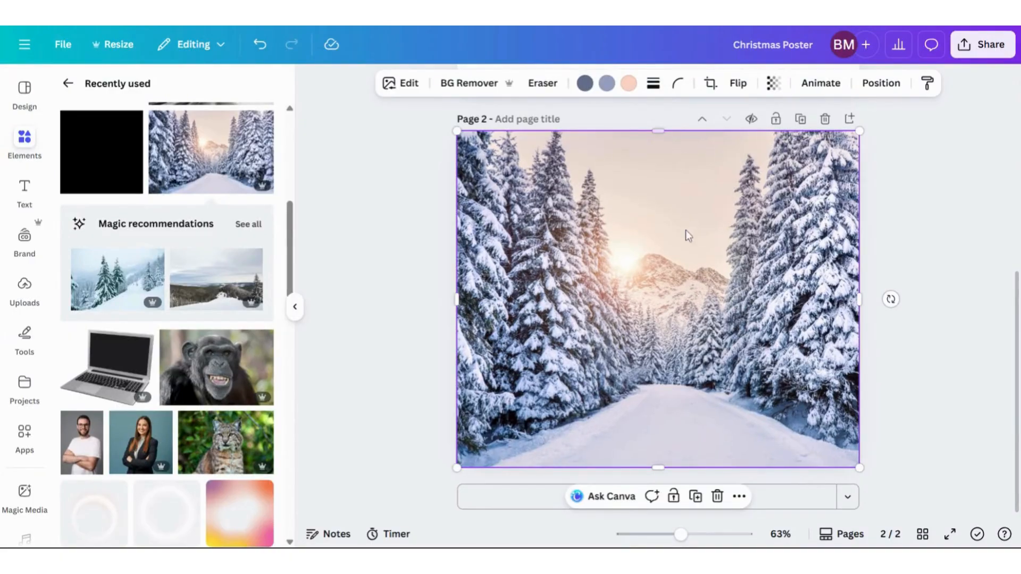
Send the snowy forest photo to the back, behind the Santa.
{"action": "right_click", "coordinate": [674, 289]}
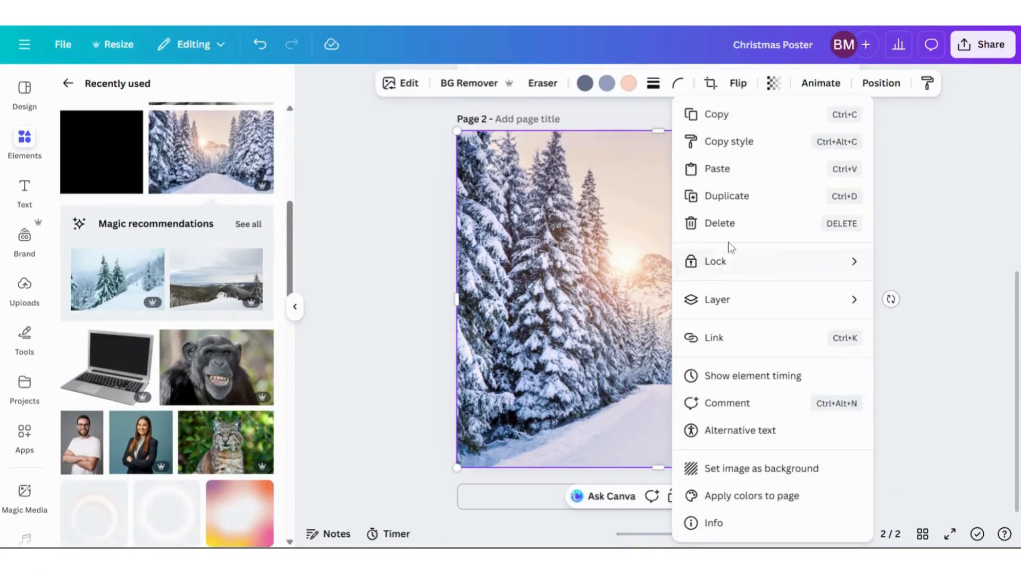
{"action": "mouse_move", "coordinate": [780, 301]}
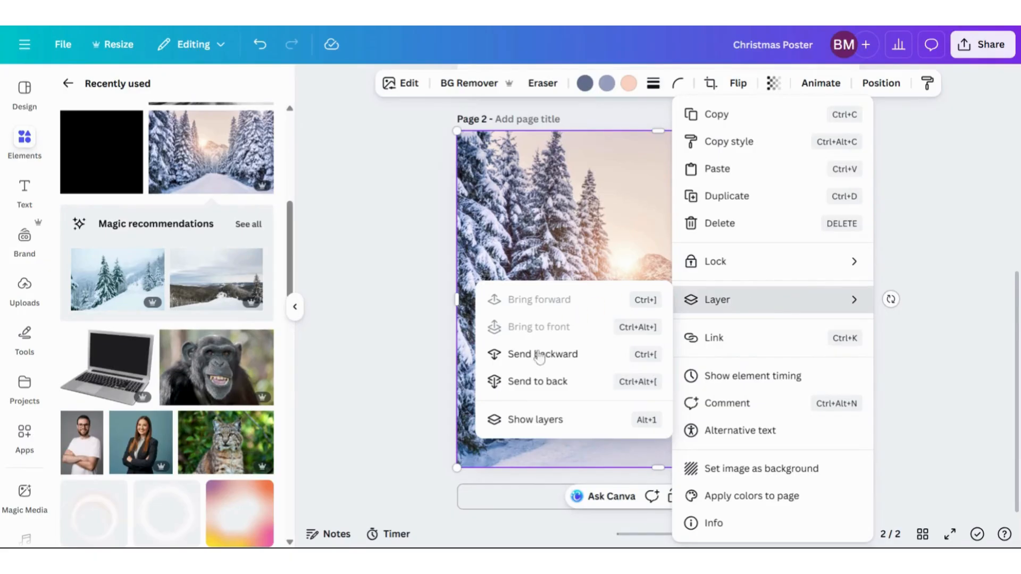
{"action": "left_click", "coordinate": [542, 381]}
Make the Santa slightly smaller and place him centrally on the snowy road, just above the page's lower edge.
{"action": "left_click", "coordinate": [673, 363]}
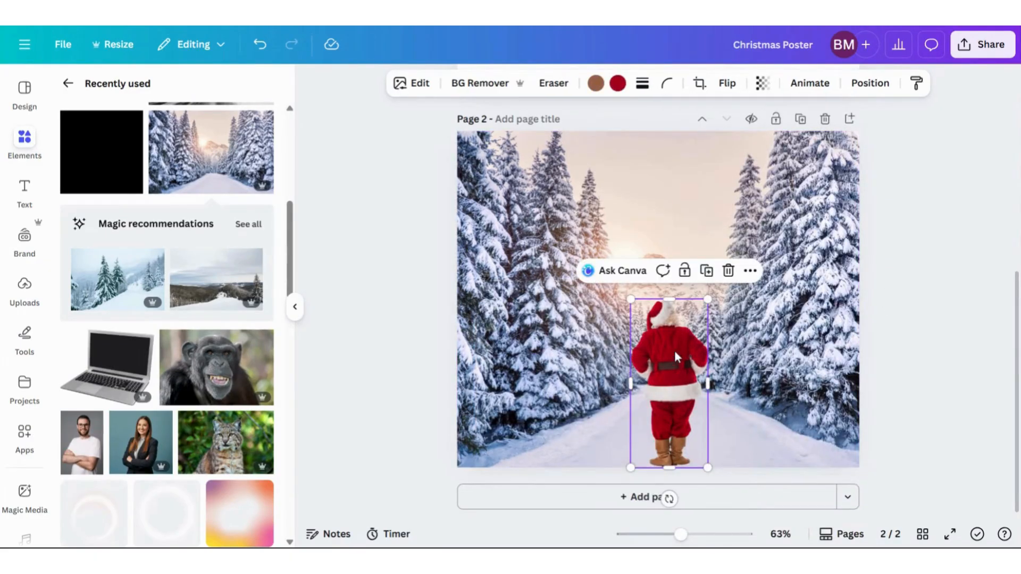
{"action": "left_click_drag", "start_coordinate": [708, 303], "coordinate": [700, 316]}
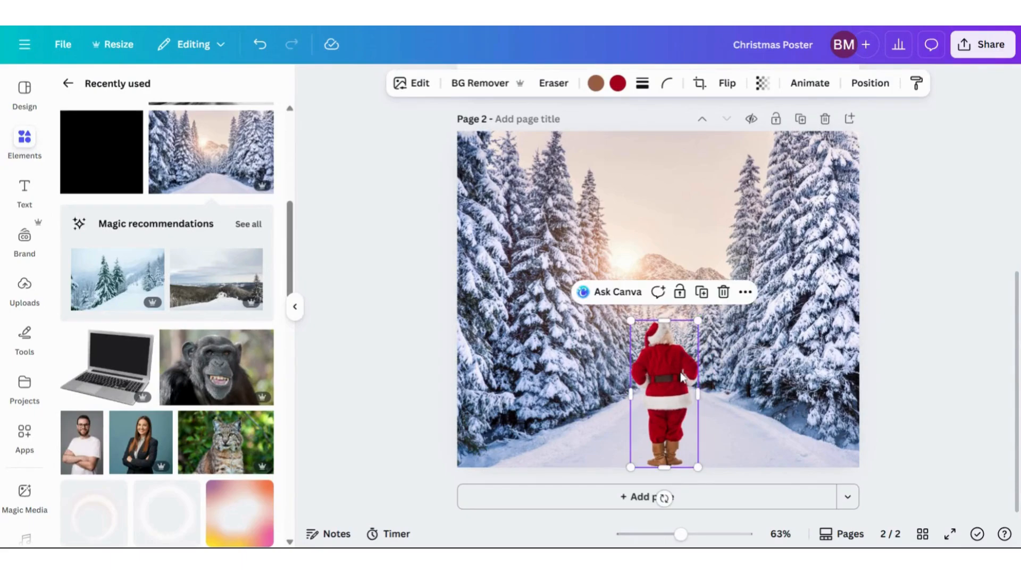
{"action": "left_click_drag", "start_coordinate": [678, 375], "coordinate": [680, 372]}
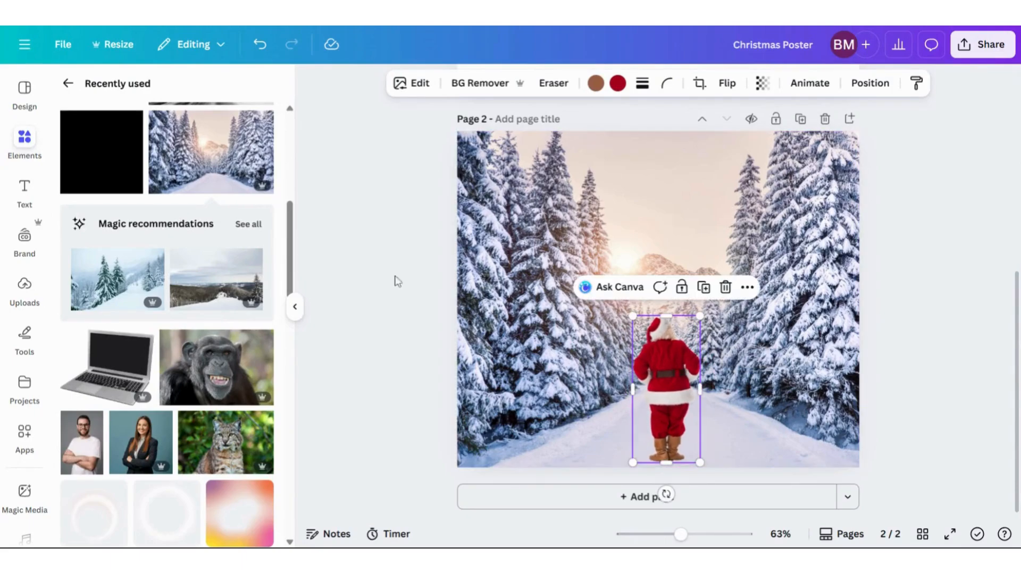
Paste the flame ring image onto page 2, move it above the Santa and remove its white background.
{"action": "left_click", "coordinate": [360, 219]}
{"action": "key", "text": "ctrl+v"}
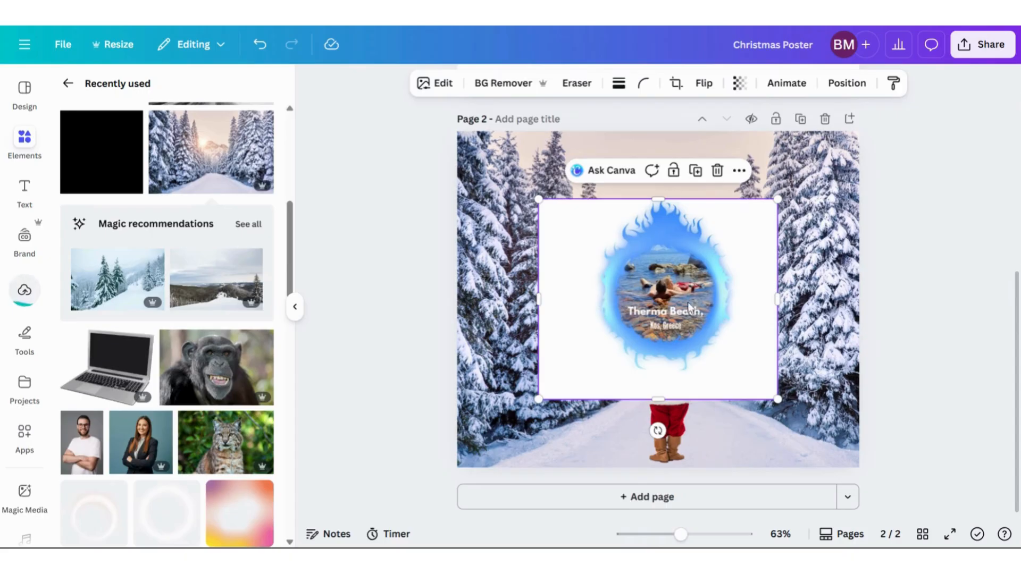
{"action": "left_click_drag", "start_coordinate": [684, 301], "coordinate": [690, 240]}
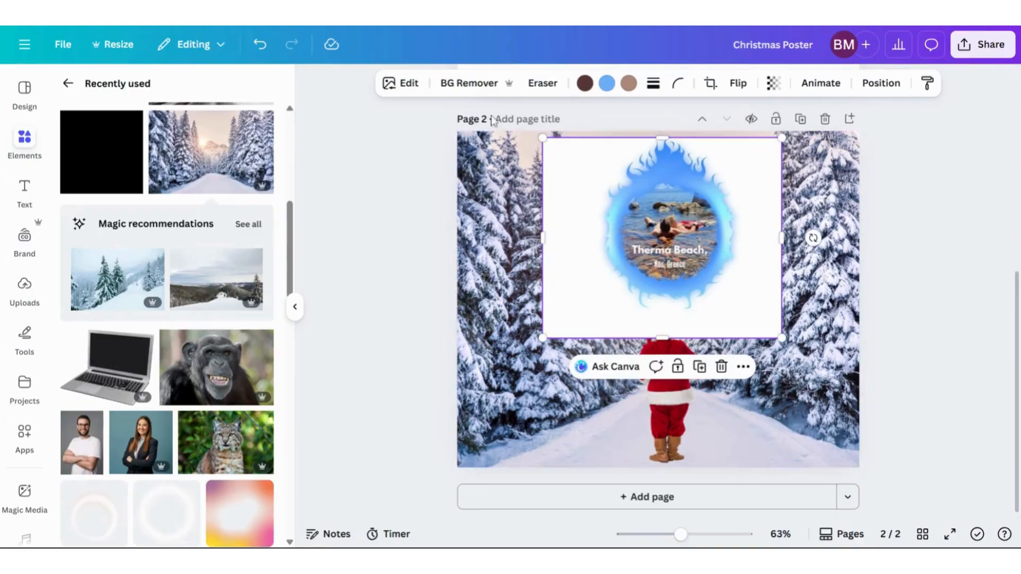
{"action": "left_click", "coordinate": [468, 83]}
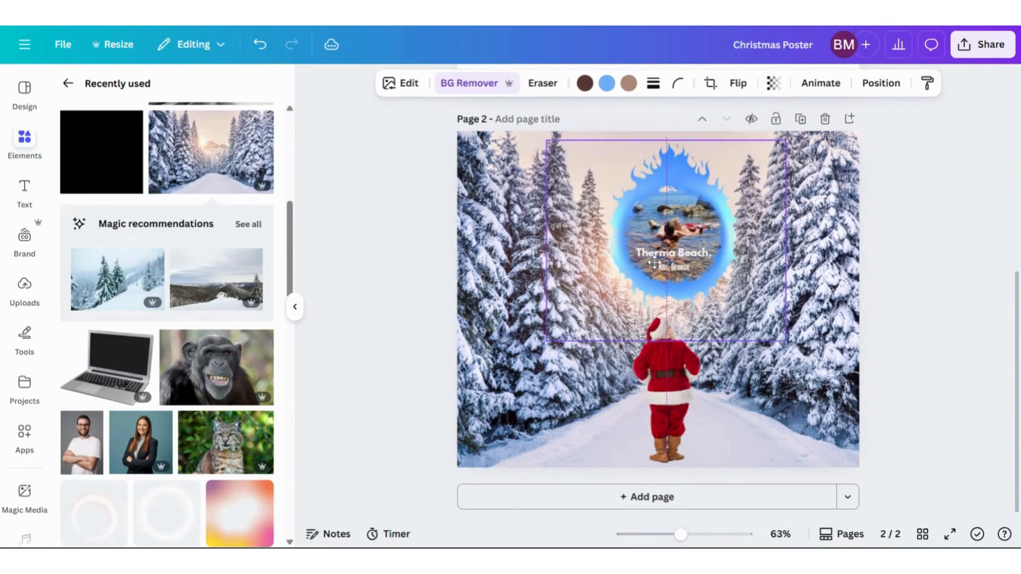
Enlarge the flame ring cutout slightly and centre it over the end of the snowy road.
{"action": "left_click_drag", "start_coordinate": [544, 342], "coordinate": [578, 335]}
{"action": "left_click_drag", "start_coordinate": [621, 281], "coordinate": [631, 273]}
{"action": "left_click_drag", "start_coordinate": [634, 269], "coordinate": [635, 272]}
Move the Santa on page 2 slightly left of the road's centre and bring him to the front, overlapping the portal.
{"action": "left_click", "coordinate": [671, 431]}
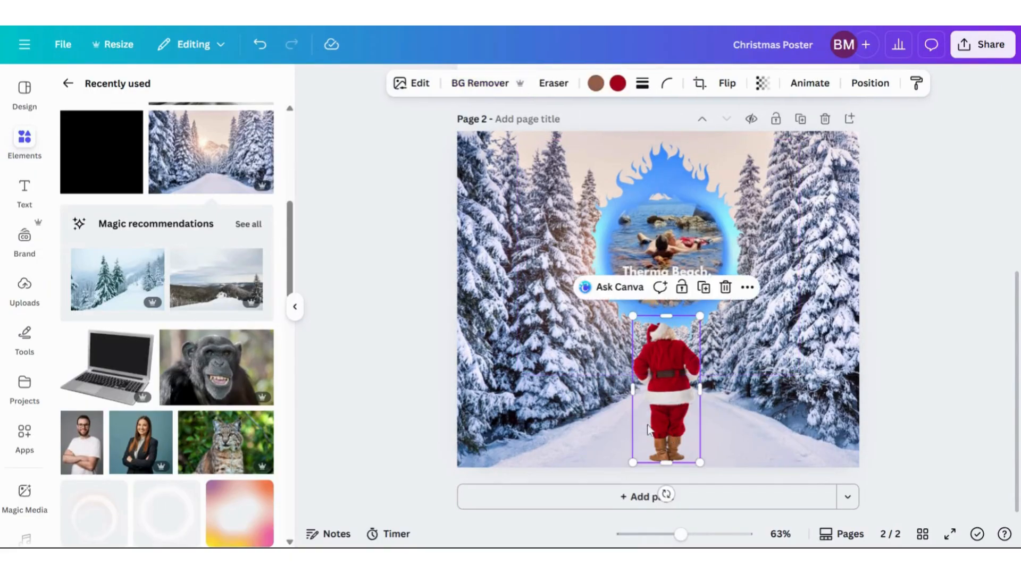
{"action": "left_click_drag", "start_coordinate": [662, 373], "coordinate": [620, 381]}
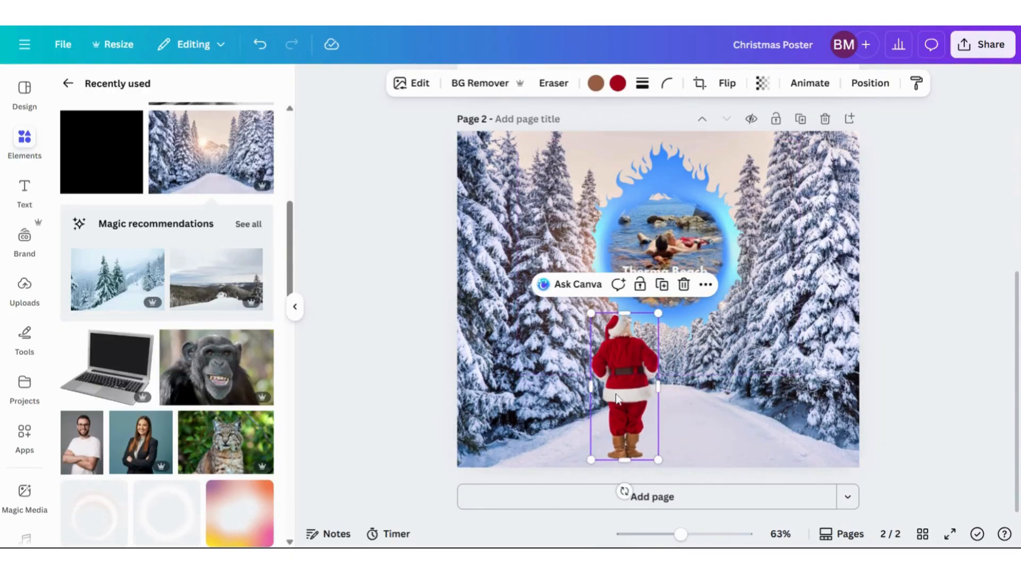
{"action": "right_click", "coordinate": [620, 401]}
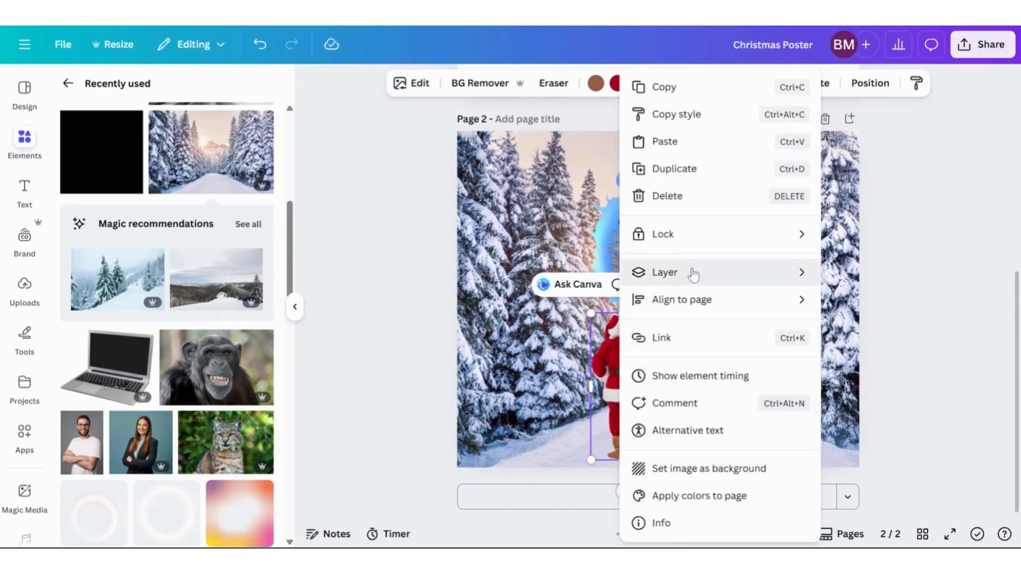
{"action": "mouse_move", "coordinate": [688, 273]}
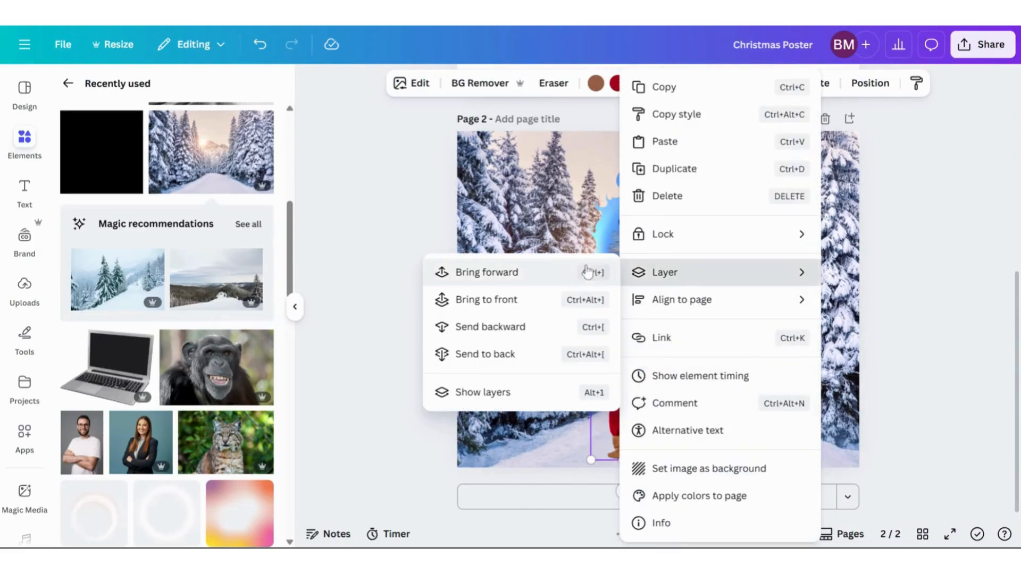
{"action": "left_click", "coordinate": [502, 300]}
{"action": "left_click", "coordinate": [510, 196]}
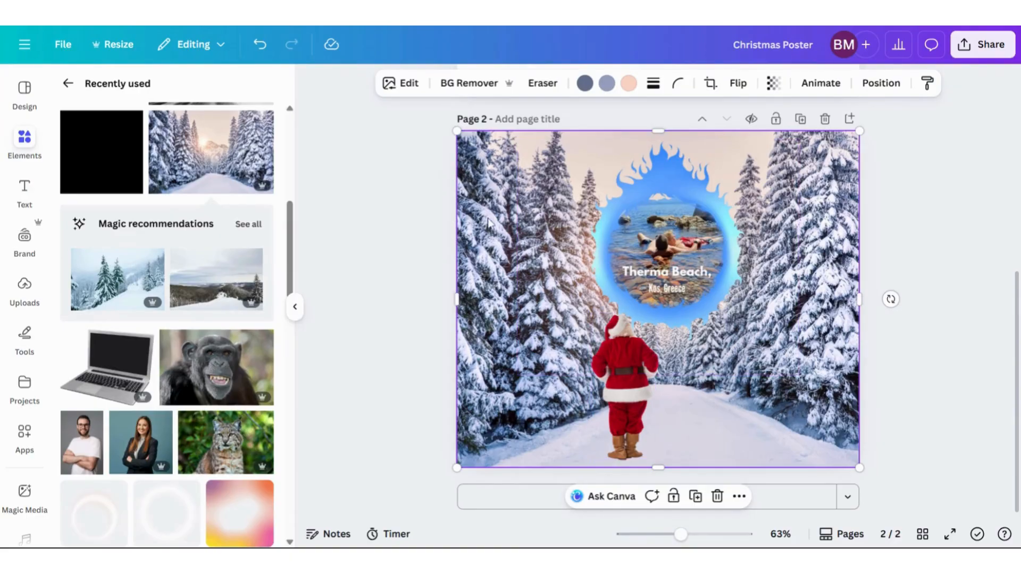
Duplicate page 2, then enlarge the Santa on the copy and place him in its lower-left corner.
{"action": "scroll", "coordinate": [890, 433], "scroll_direction": "up", "scroll_amount": 3}
{"action": "scroll", "coordinate": [889, 296], "scroll_direction": "down", "scroll_amount": 3}
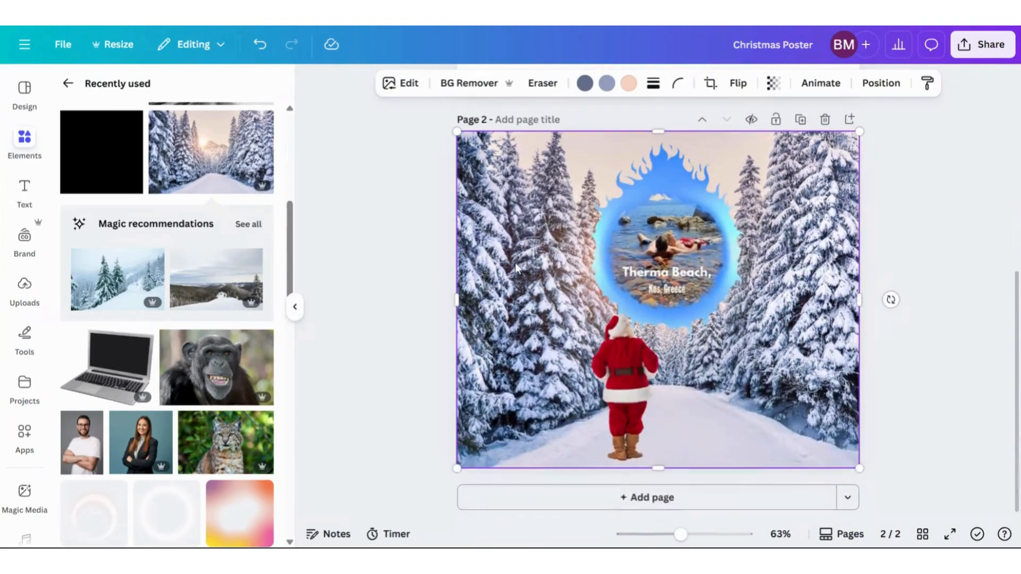
{"action": "left_click", "coordinate": [801, 127]}
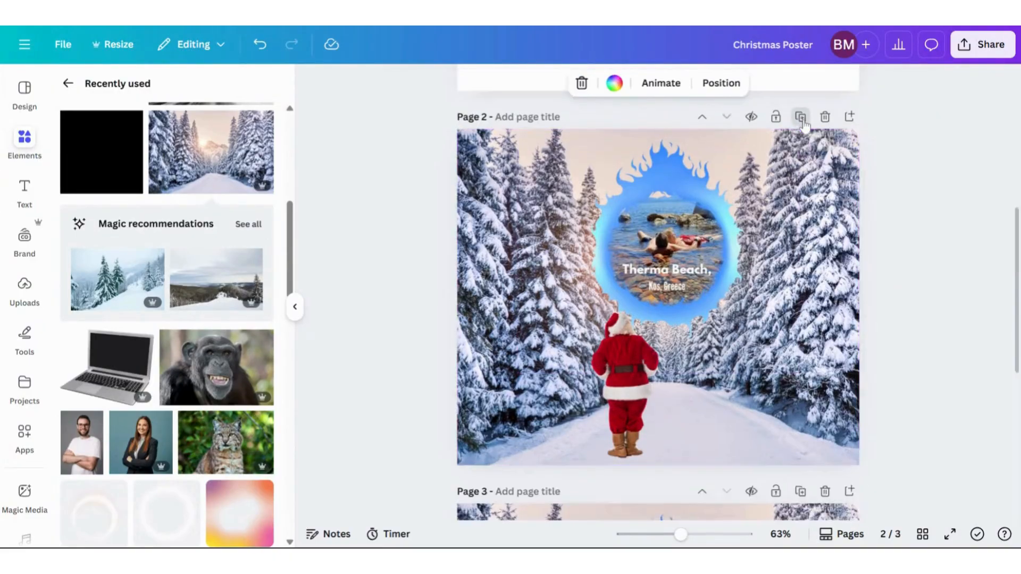
{"action": "left_click_drag", "start_coordinate": [631, 394], "coordinate": [510, 371]}
{"action": "left_click_drag", "start_coordinate": [538, 433], "coordinate": [557, 472]}
Delete the flame portal from page 3.
{"action": "left_click", "coordinate": [669, 316]}
{"action": "left_click_drag", "start_coordinate": [687, 279], "coordinate": [731, 277]}
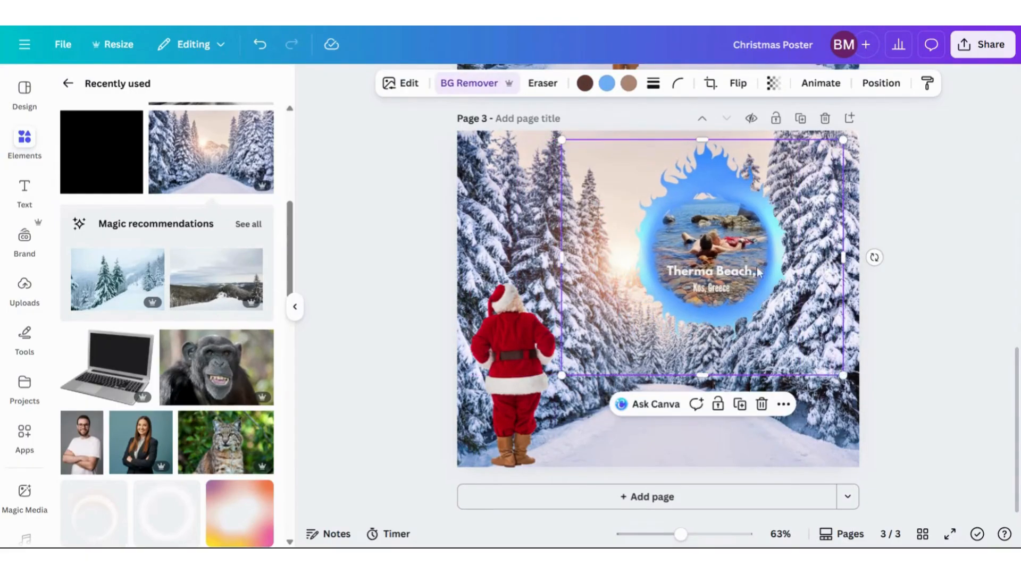
{"action": "left_click", "coordinate": [762, 406]}
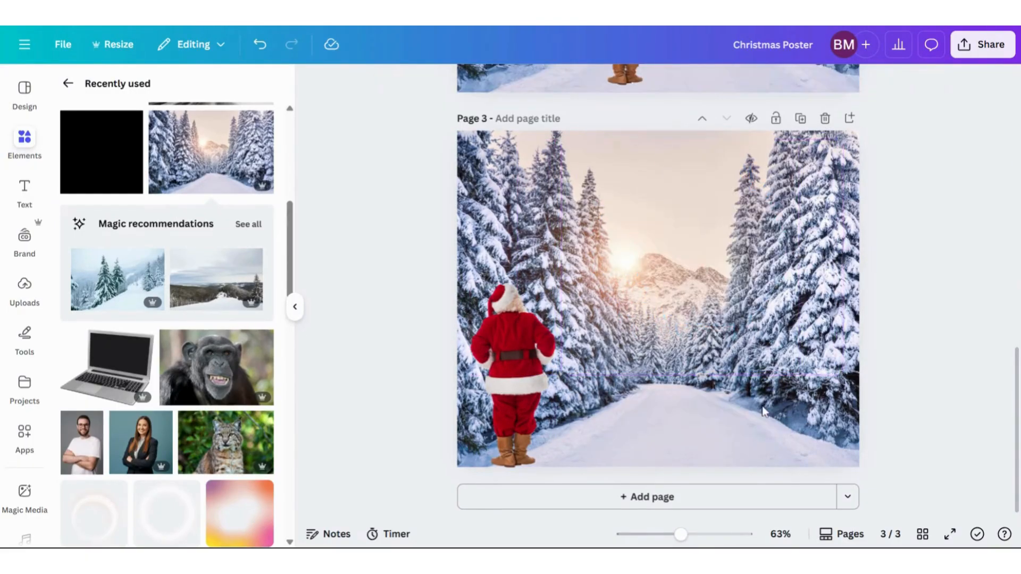
Find the Transform Image app by searching for "Transform" and open it.
{"action": "left_click", "coordinate": [67, 84]}
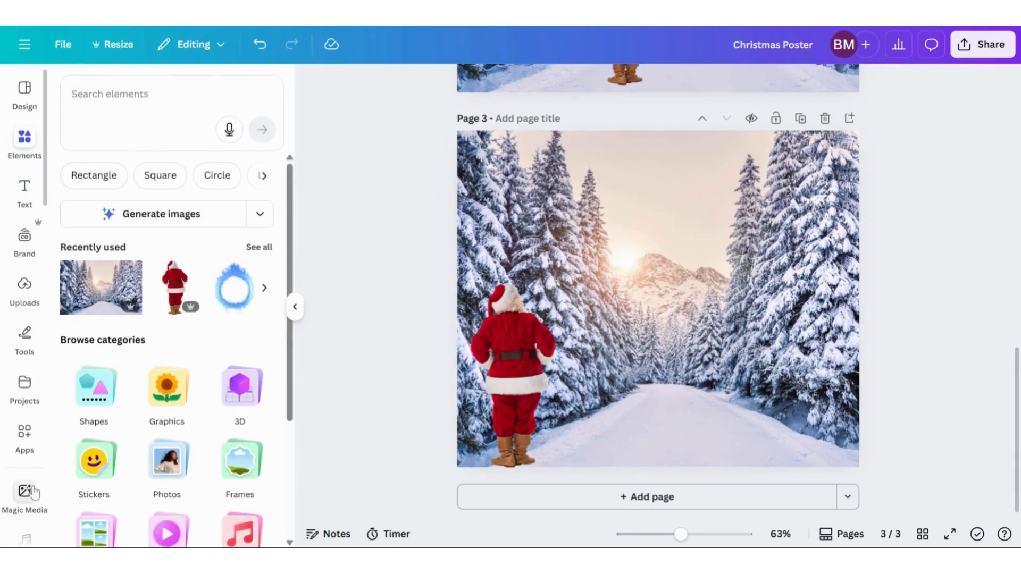
{"action": "left_click", "coordinate": [25, 433]}
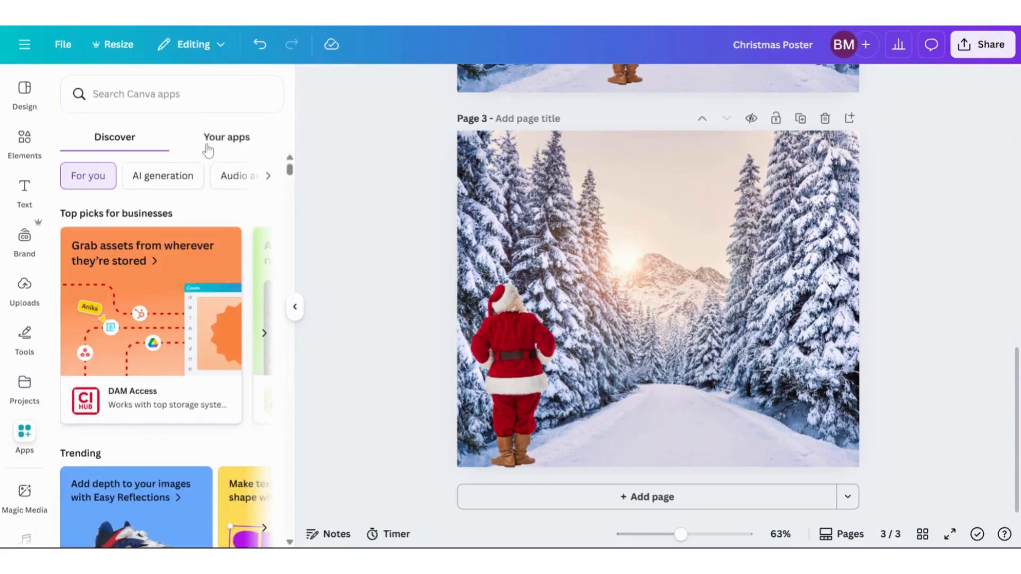
{"action": "left_click", "coordinate": [226, 137]}
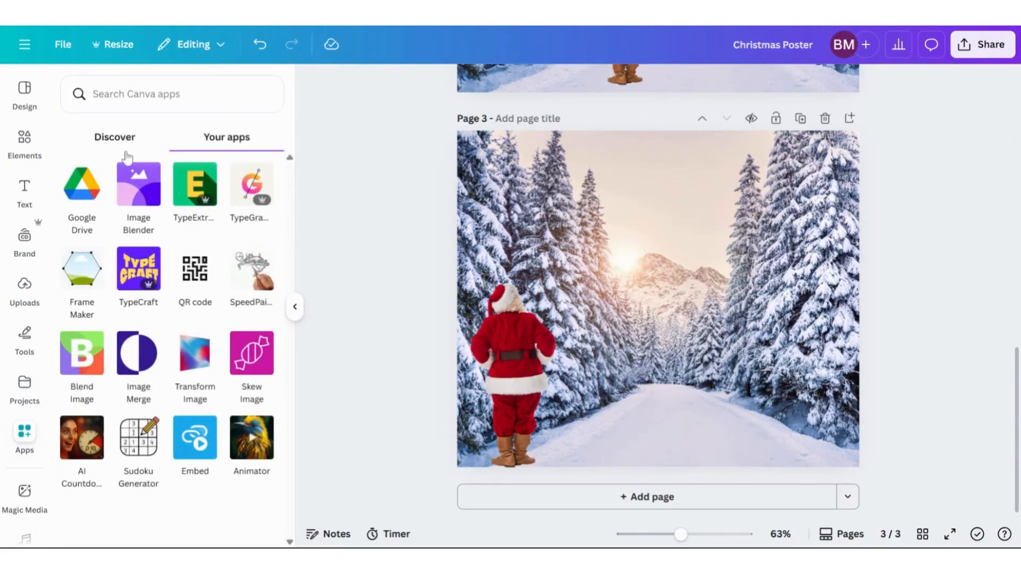
{"action": "left_click", "coordinate": [112, 140]}
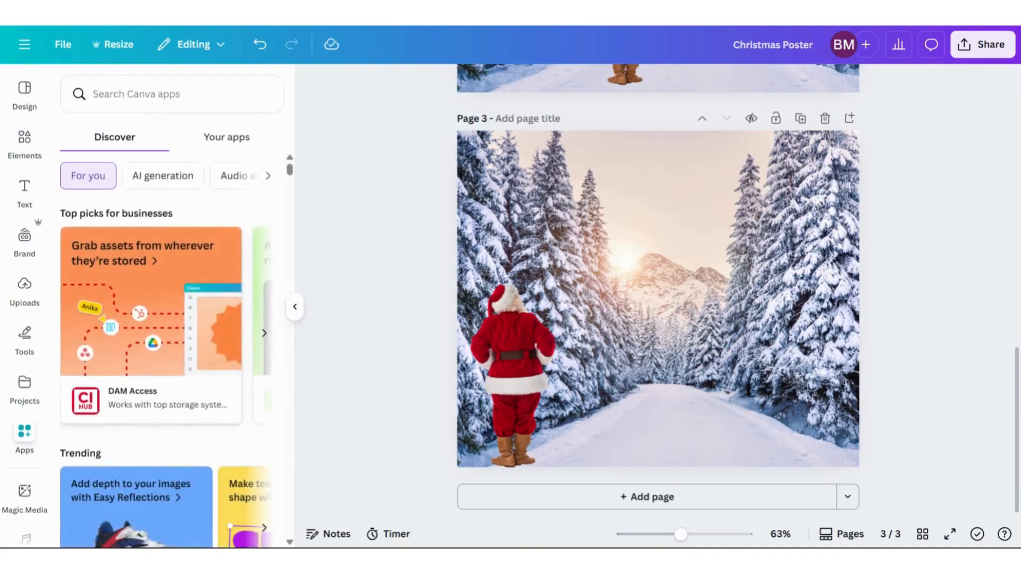
{"action": "type", "text": "Tran"}
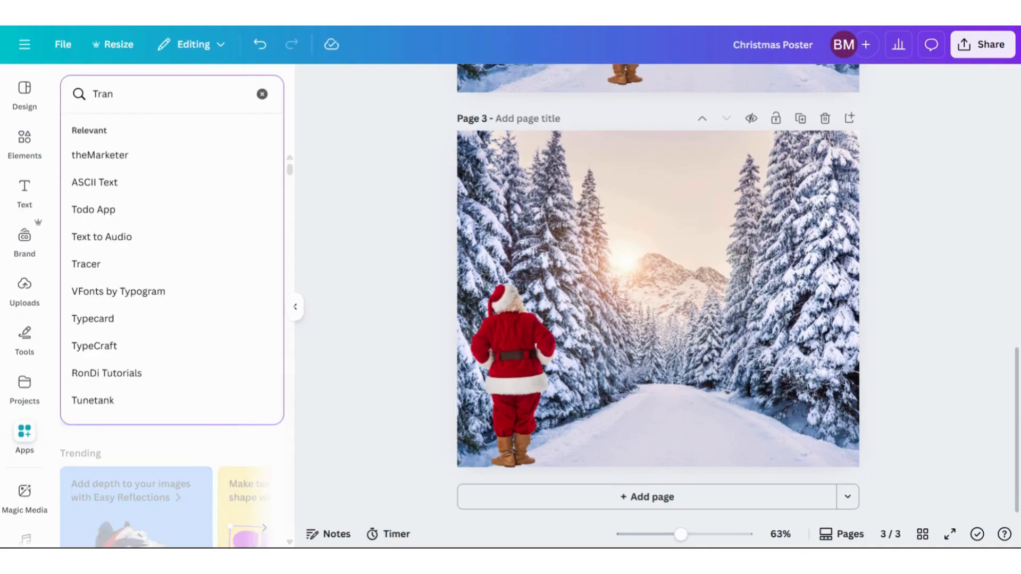
{"action": "type", "text": "sform"}
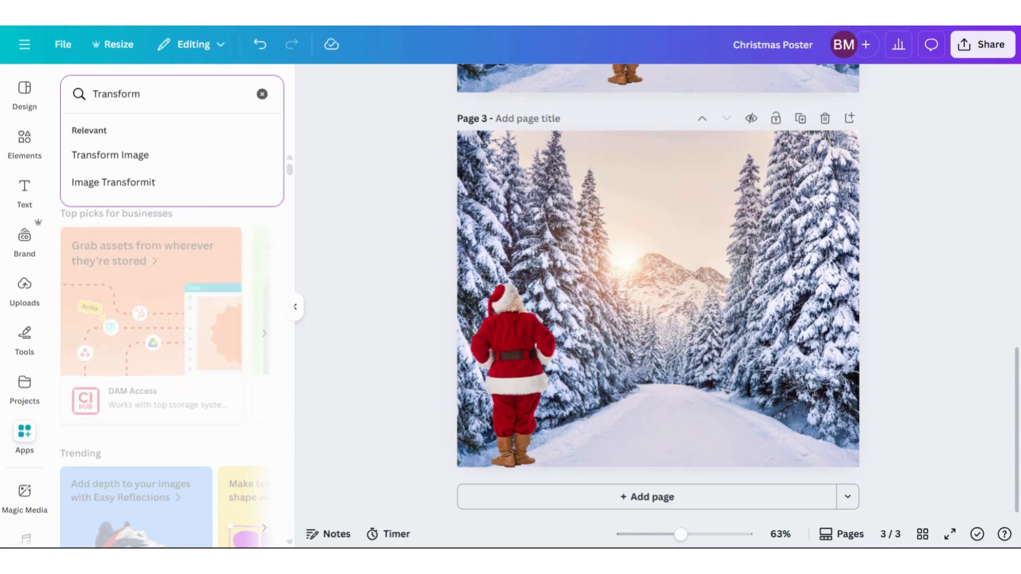
{"action": "left_click", "coordinate": [133, 154]}
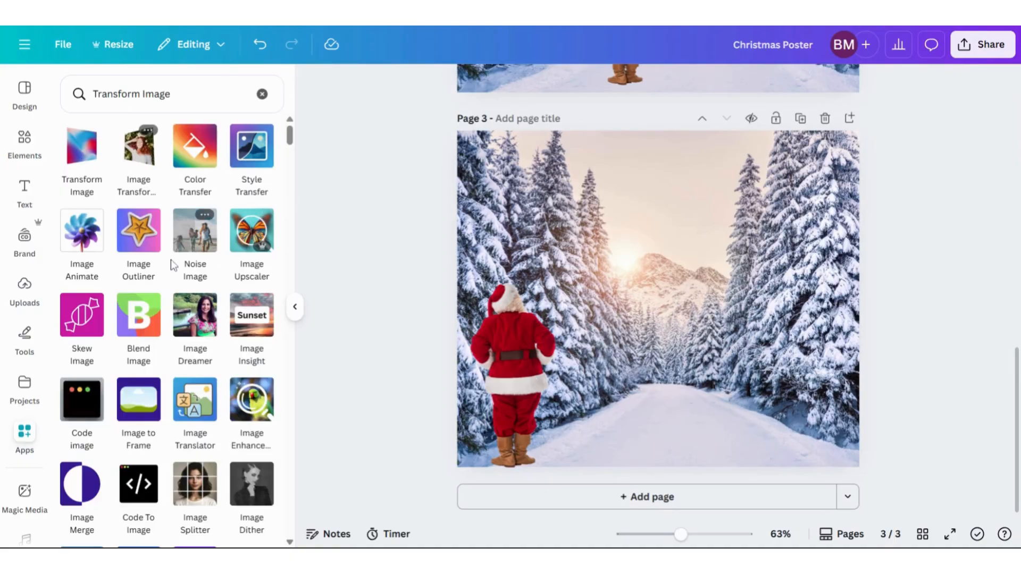
{"action": "left_click", "coordinate": [81, 148]}
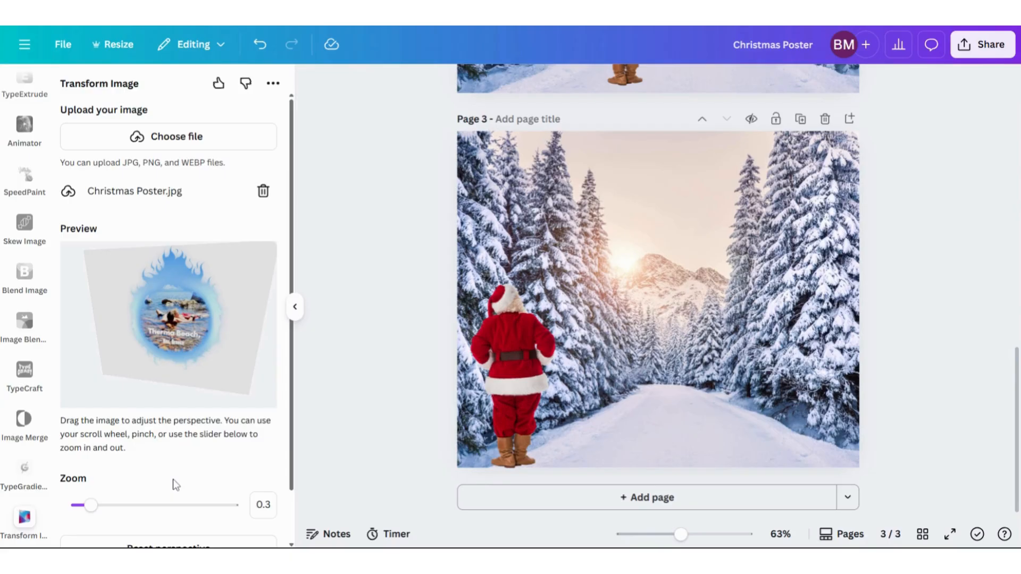
Tilt the Christmas Poster.jpg portal image in perspective with its right side larger, set the zoom to 0.3 and add it to page 3.
{"action": "left_click_drag", "start_coordinate": [140, 345], "coordinate": [147, 341]}
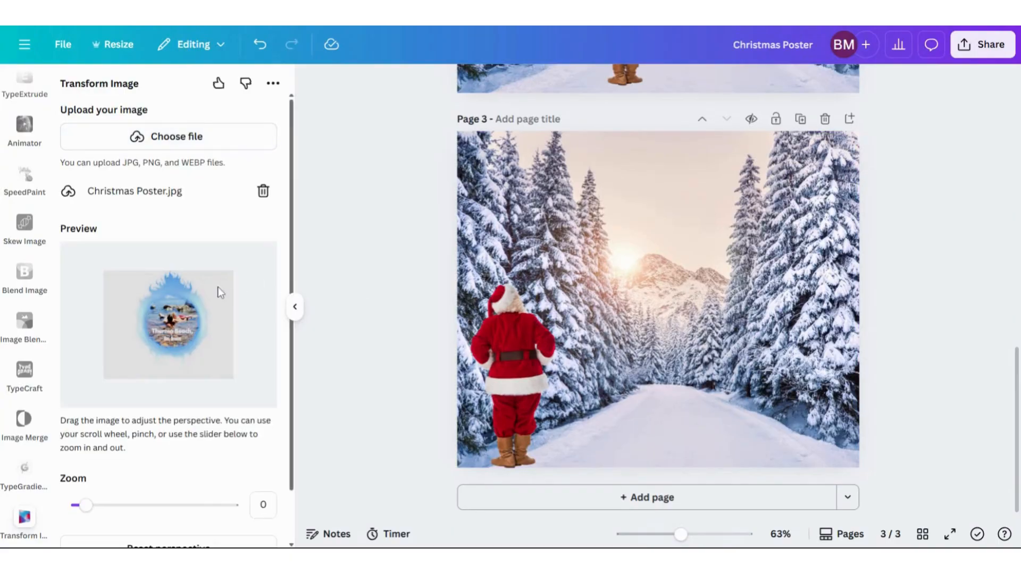
{"action": "left_click_drag", "start_coordinate": [171, 327], "coordinate": [158, 333]}
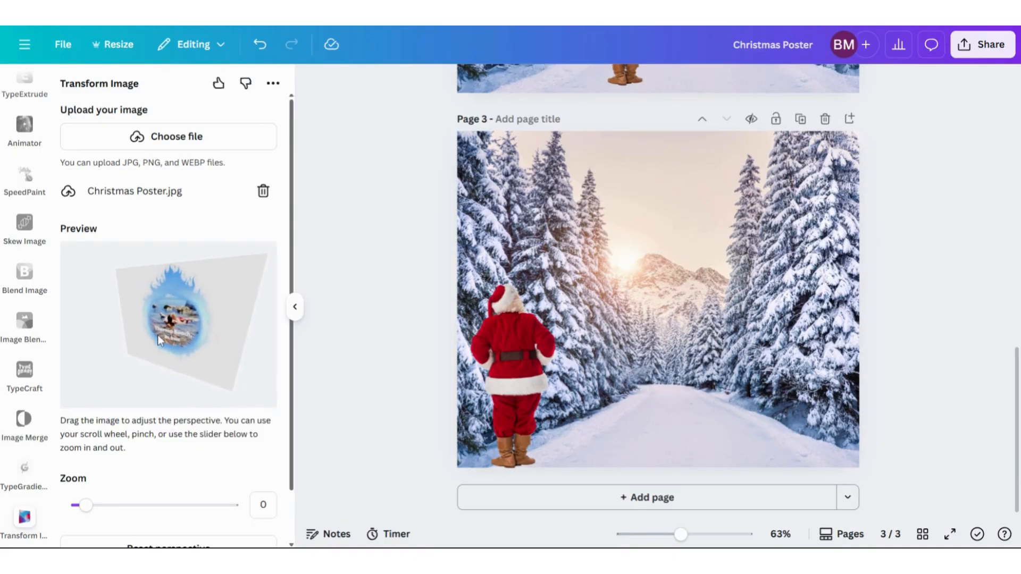
{"action": "left_click_drag", "start_coordinate": [78, 509], "coordinate": [93, 513]}
{"action": "left_click_drag", "start_coordinate": [182, 347], "coordinate": [135, 349]}
{"action": "scroll", "coordinate": [154, 468], "scroll_direction": "down", "scroll_amount": 1}
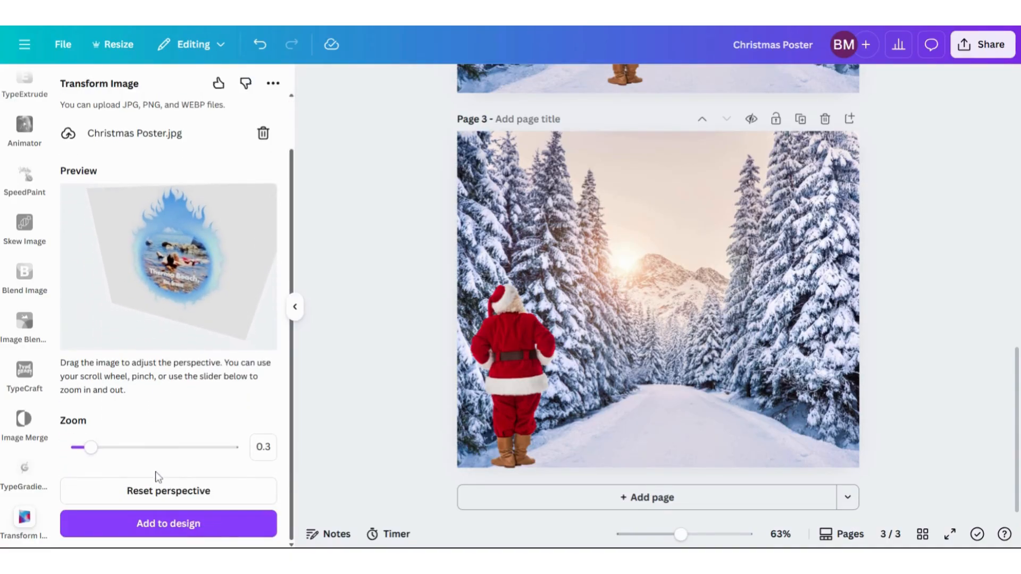
{"action": "left_click", "coordinate": [169, 524]}
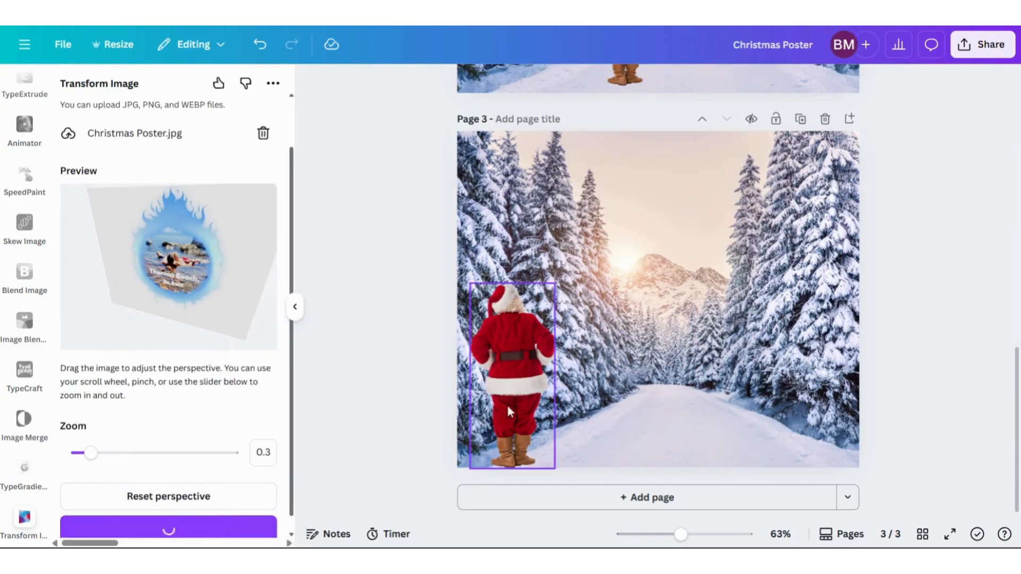
Remove the grey background from the tilted portal image and position it above the snowy road, to the right of the Santa.
{"action": "left_click_drag", "start_coordinate": [670, 299], "coordinate": [680, 283]}
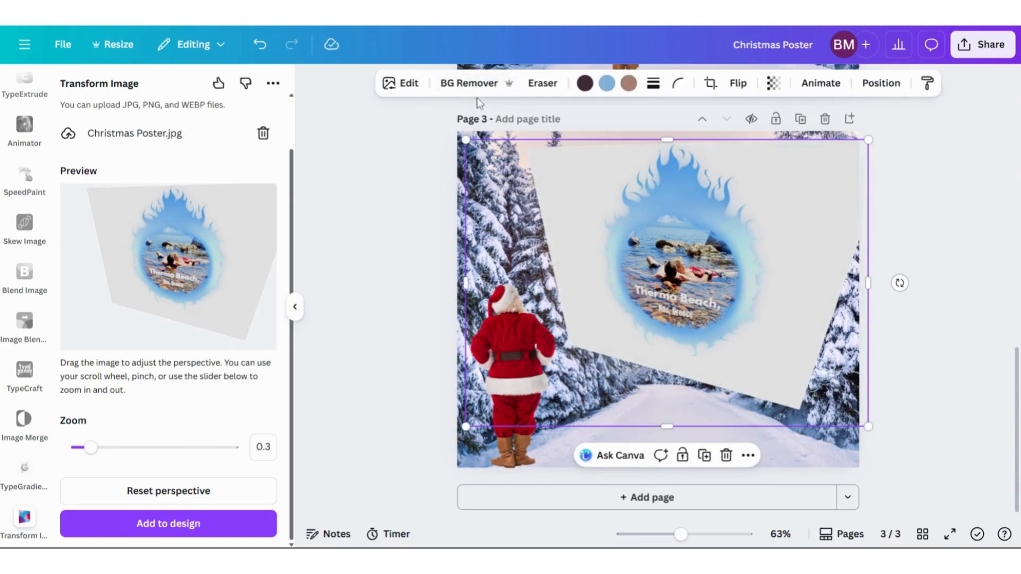
{"action": "left_click", "coordinate": [464, 89]}
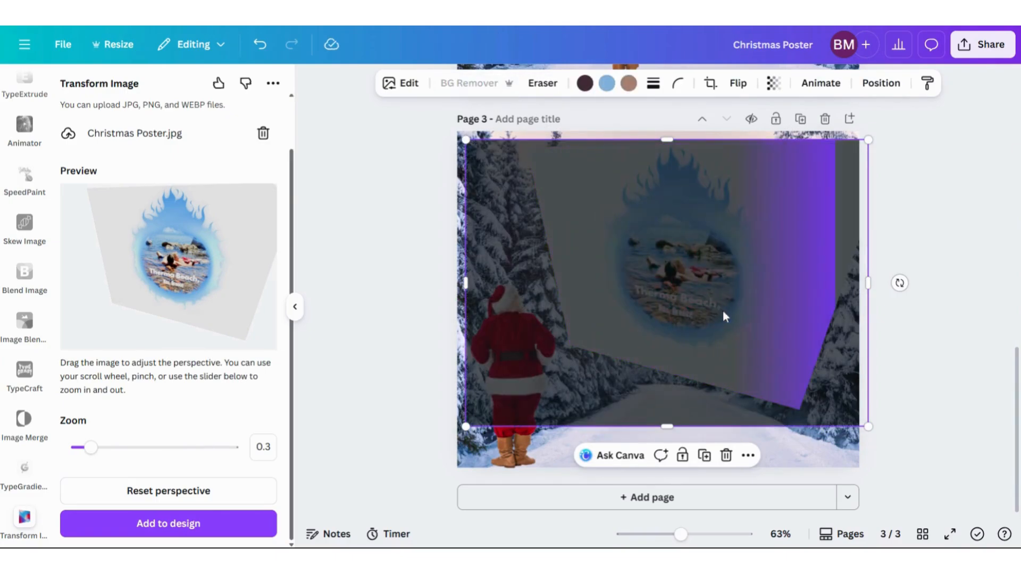
{"action": "left_click_drag", "start_coordinate": [723, 291], "coordinate": [729, 296]}
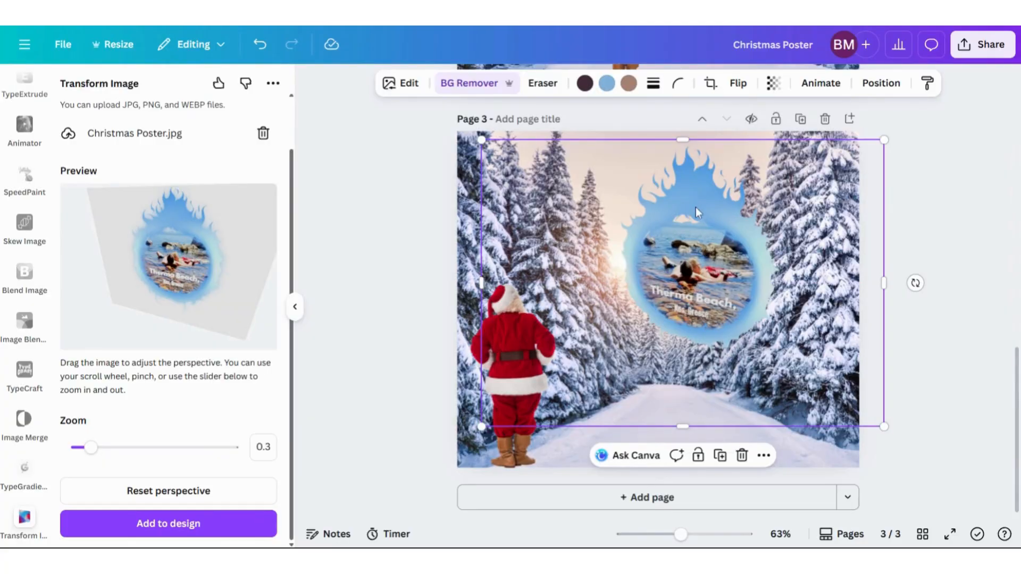
{"action": "left_click", "coordinate": [400, 219]}
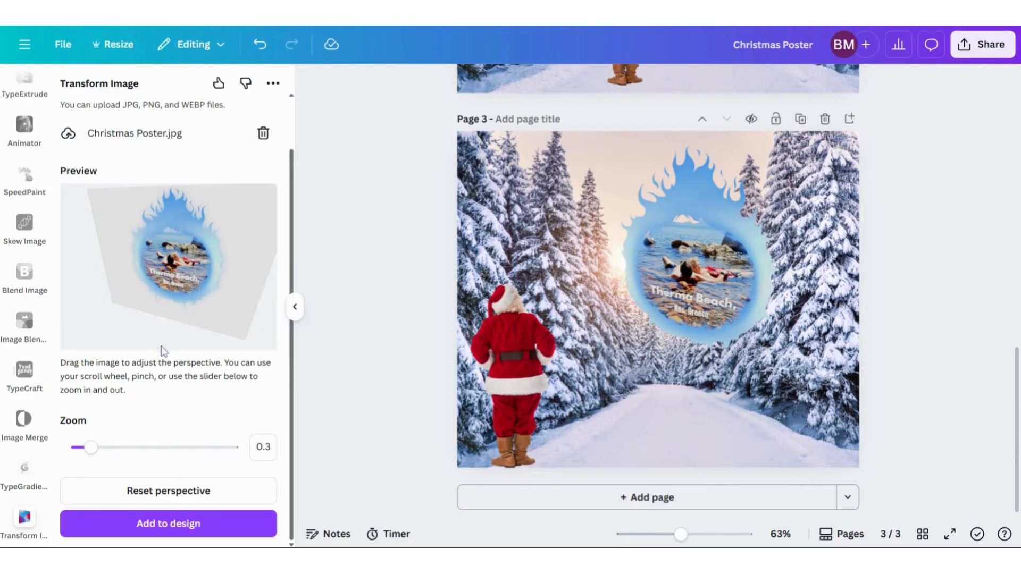
Add the recently used yellow sparkles graphic to page 3, shrink it to the portal's size and place it over the portal.
{"action": "left_click_drag", "start_coordinate": [292, 410], "coordinate": [282, 164]}
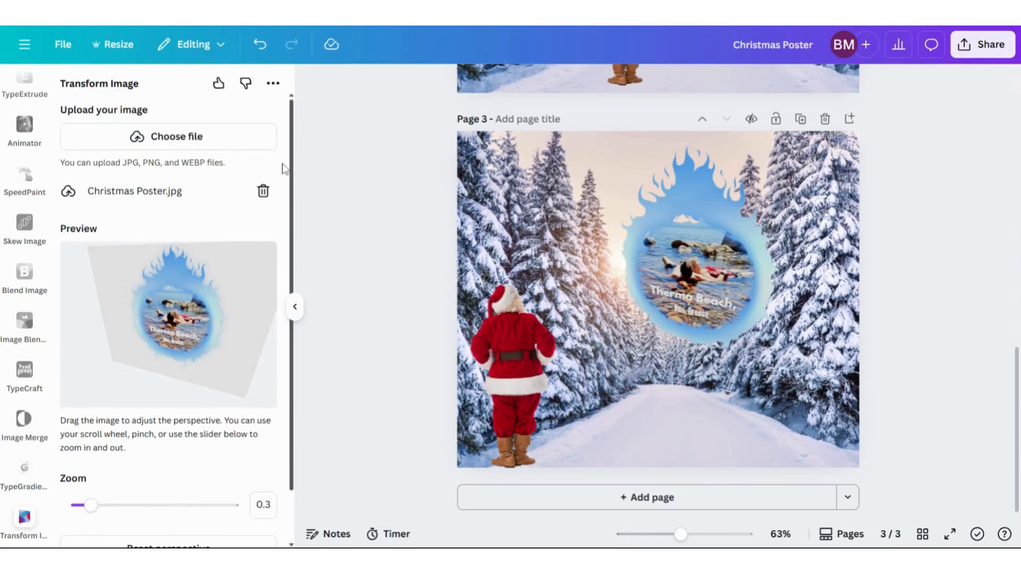
{"action": "scroll", "coordinate": [24, 305], "scroll_direction": "up", "scroll_amount": 10}
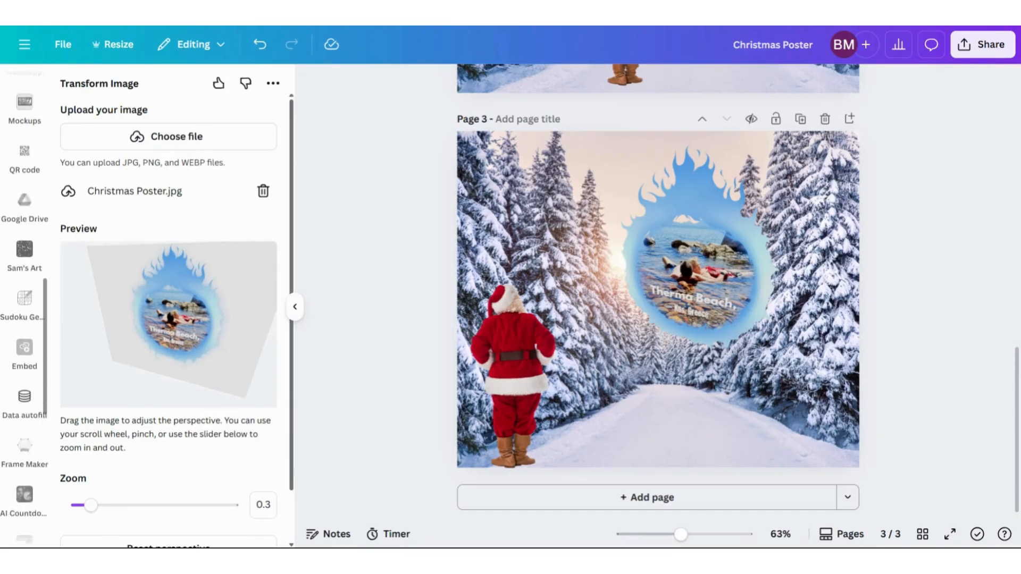
{"action": "scroll", "coordinate": [16, 228], "scroll_direction": "up", "scroll_amount": 5}
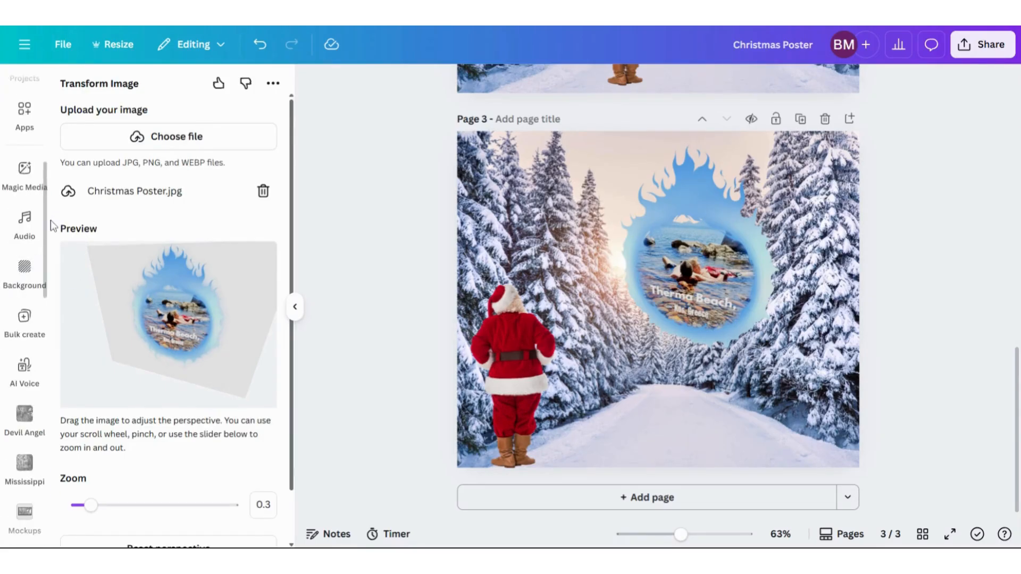
{"action": "scroll", "coordinate": [48, 231], "scroll_direction": "up", "scroll_amount": 5}
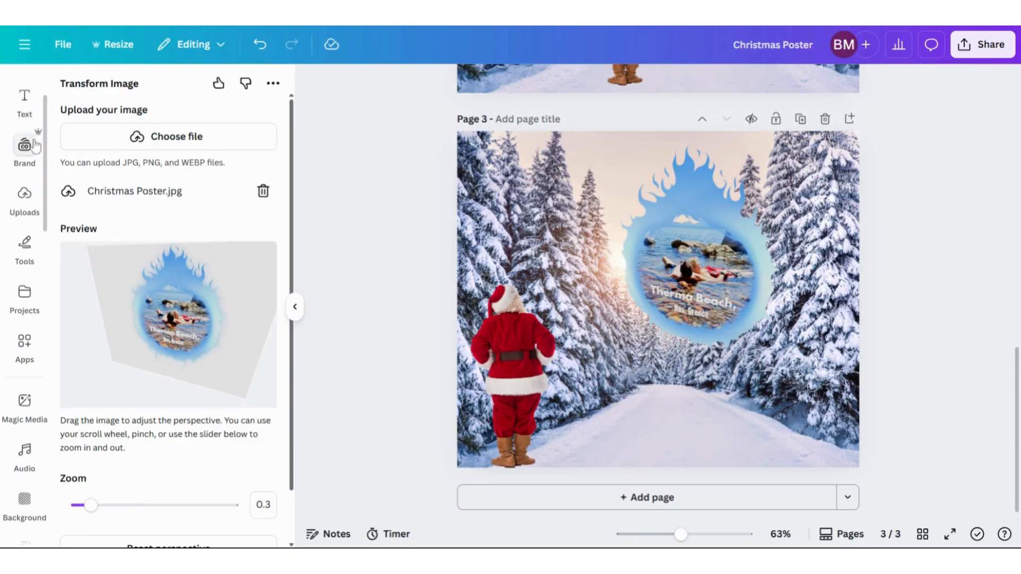
{"action": "scroll", "coordinate": [32, 150], "scroll_direction": "up", "scroll_amount": 2}
{"action": "left_click", "coordinate": [24, 139]}
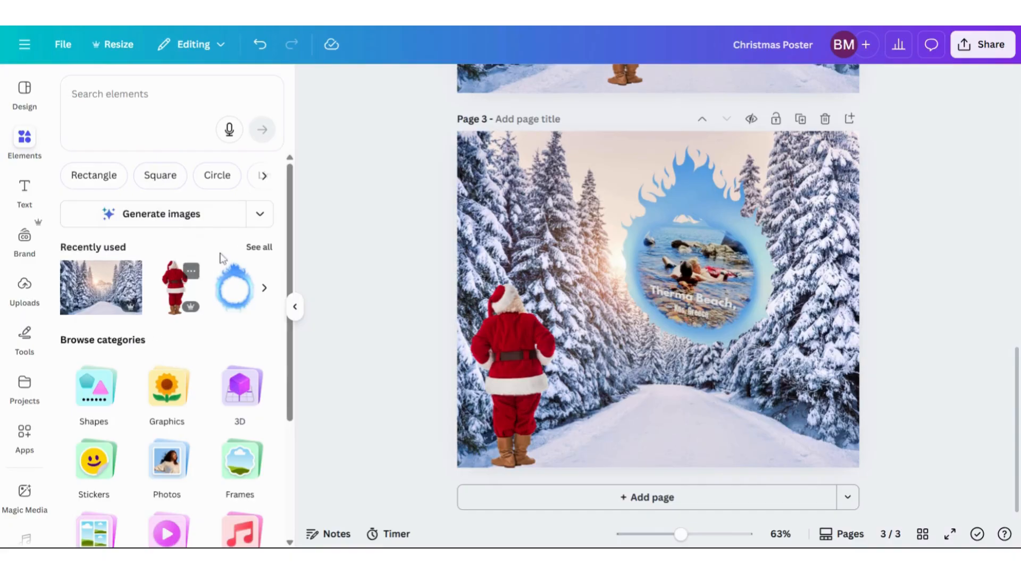
{"action": "left_click", "coordinate": [267, 250]}
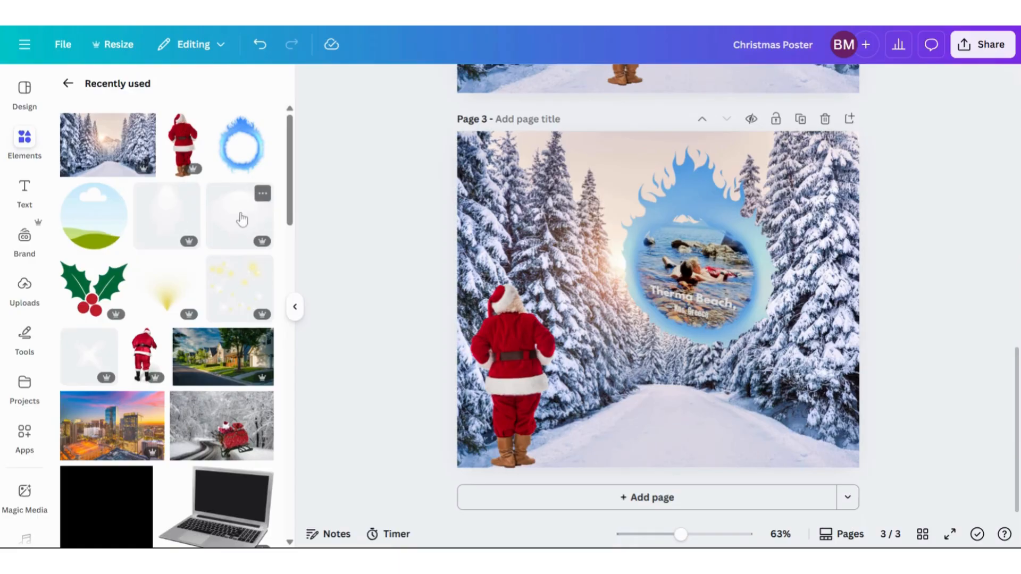
{"action": "left_click", "coordinate": [237, 289]}
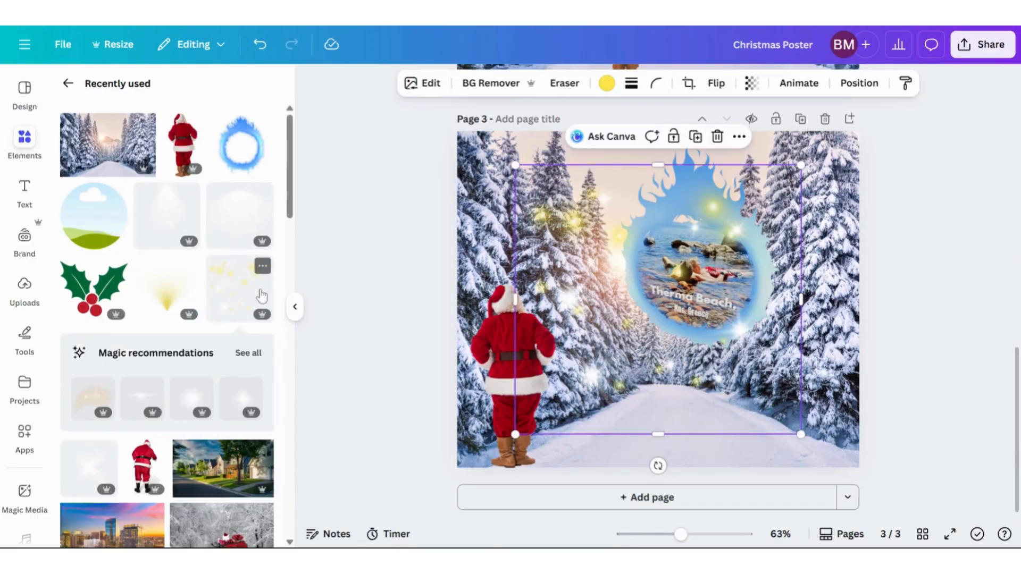
{"action": "left_click_drag", "start_coordinate": [516, 431], "coordinate": [624, 331]}
{"action": "left_click_drag", "start_coordinate": [662, 278], "coordinate": [659, 291]}
{"action": "left_click_drag", "start_coordinate": [620, 179], "coordinate": [626, 183]}
Add the recently used white starburst over the portal's upper rim and make it slightly smaller.
{"action": "left_click_drag", "start_coordinate": [84, 470], "coordinate": [689, 198]}
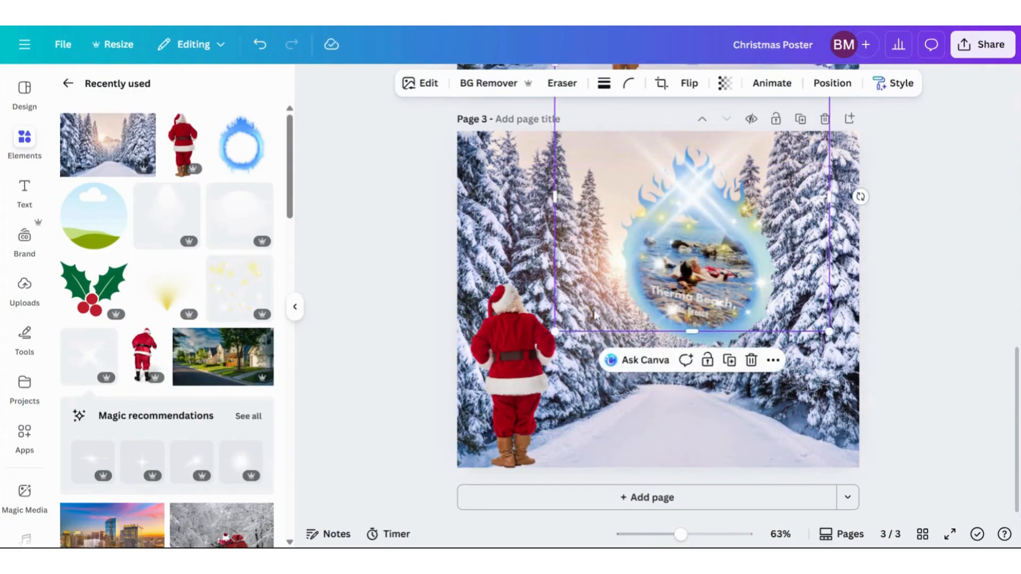
{"action": "mouse_move", "coordinate": [555, 331]}
{"action": "left_mouse_down"}
{"action": "mouse_move", "coordinate": [575, 325]}
{"action": "mouse_move", "coordinate": [566, 320]}
{"action": "left_mouse_up"}
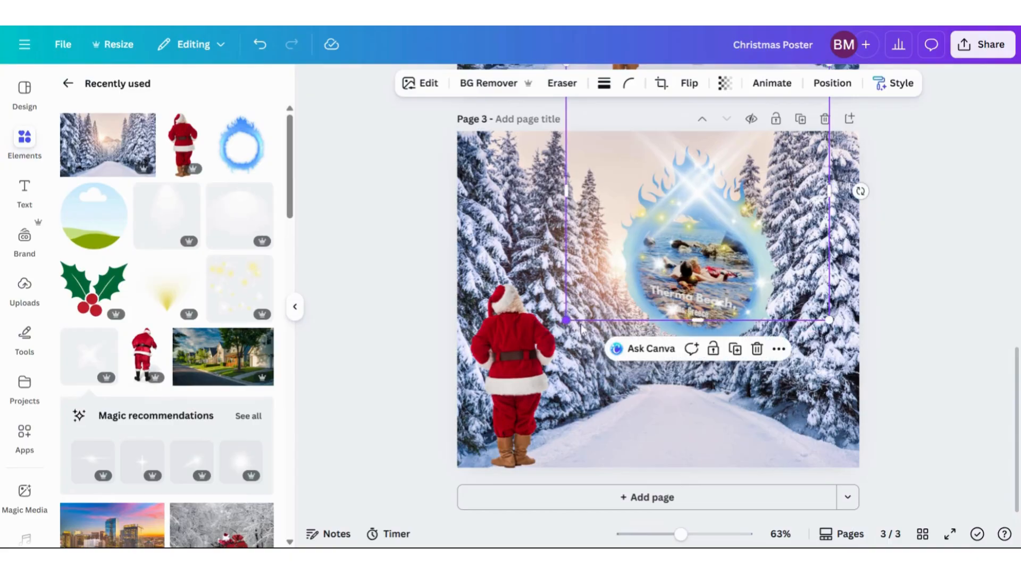
{"action": "mouse_move", "coordinate": [691, 275]}
{"action": "left_mouse_down"}
{"action": "mouse_move", "coordinate": [699, 272]}
{"action": "mouse_move", "coordinate": [684, 270]}
{"action": "left_mouse_up"}
{"action": "left_click", "coordinate": [404, 265]}
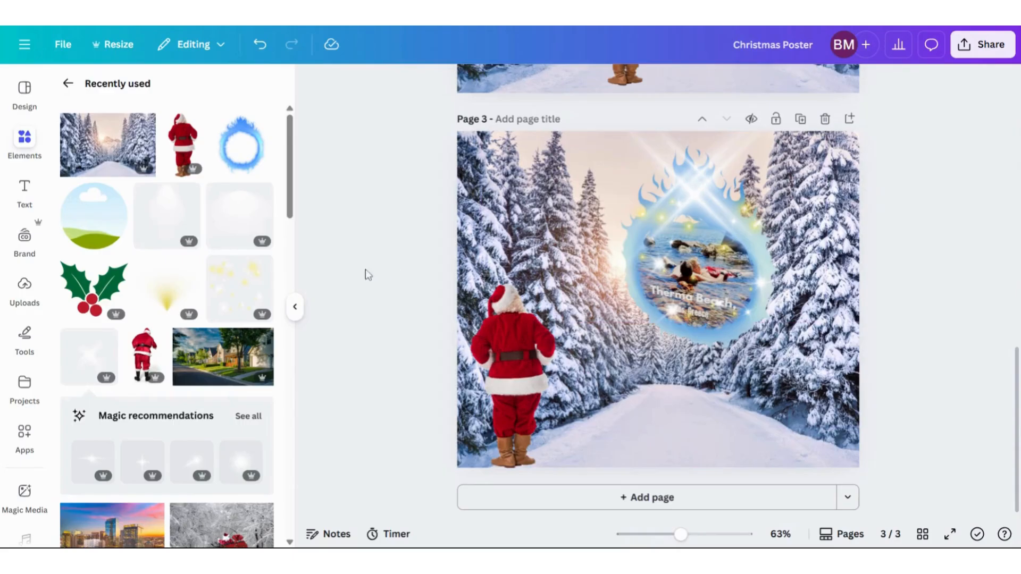
Add the recently used square shape to page 3 and stretch it to cover the whole page.
{"action": "scroll", "coordinate": [290, 267], "scroll_direction": "down", "scroll_amount": 6}
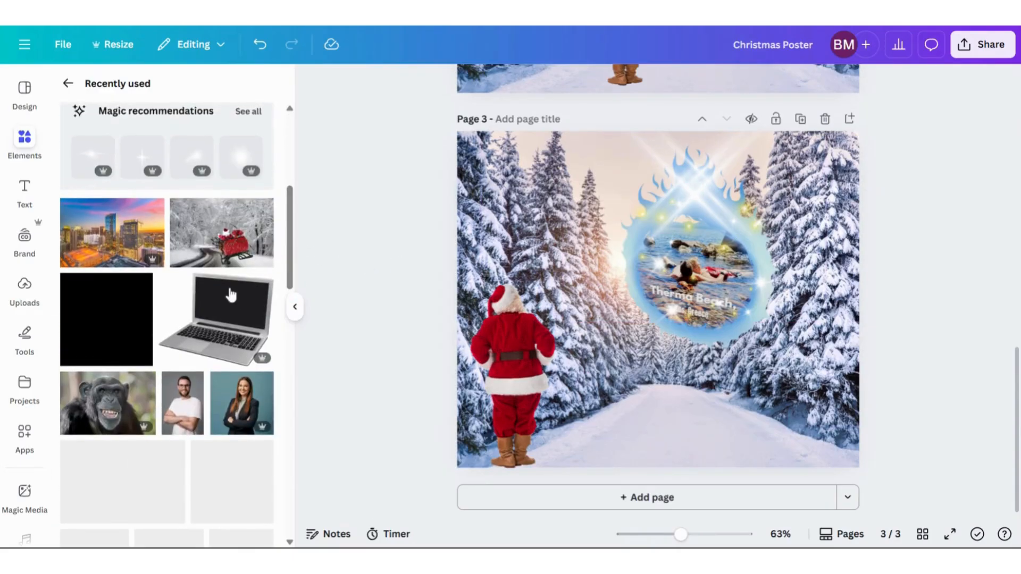
{"action": "left_click", "coordinate": [98, 313]}
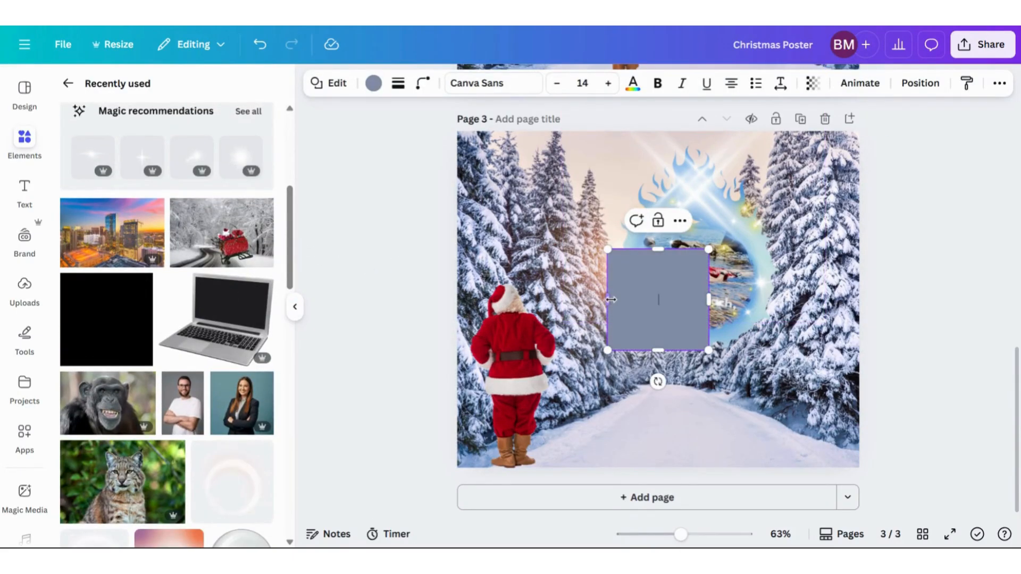
{"action": "left_click_drag", "start_coordinate": [612, 300], "coordinate": [456, 300]}
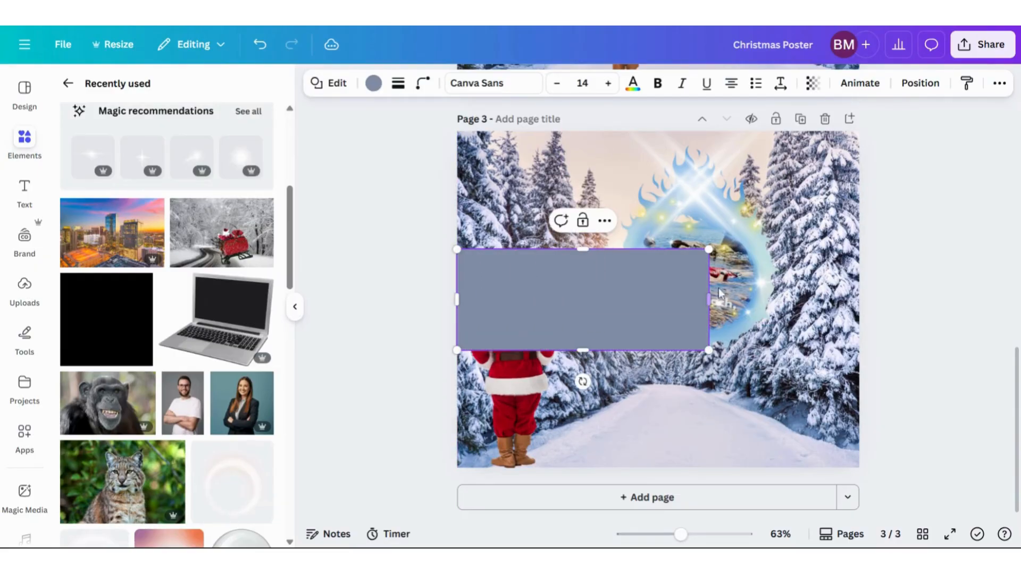
{"action": "left_click_drag", "start_coordinate": [709, 299], "coordinate": [855, 301]}
{"action": "left_click_drag", "start_coordinate": [658, 249], "coordinate": [661, 132]}
{"action": "left_click_drag", "start_coordinate": [664, 348], "coordinate": [672, 470]}
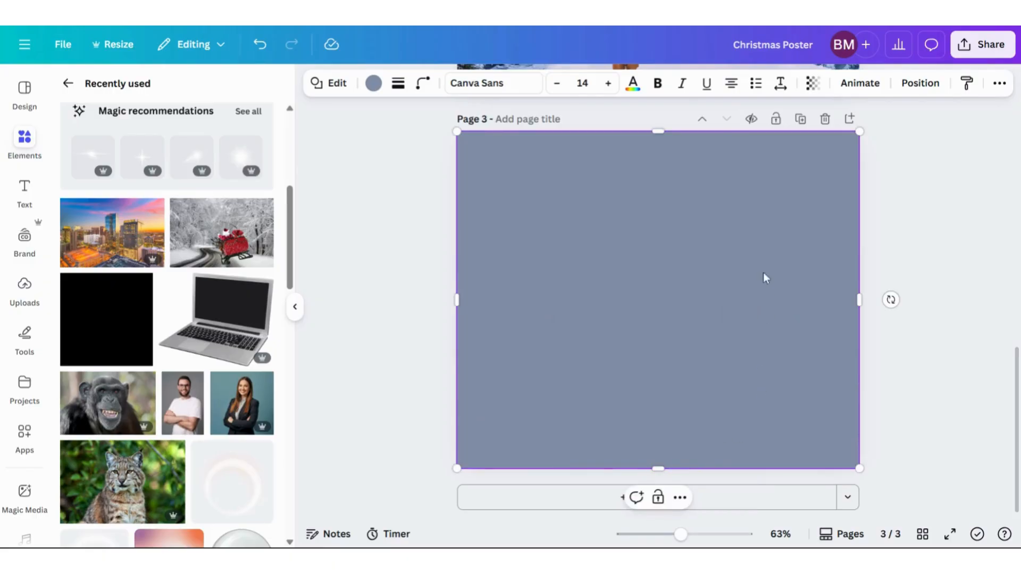
Move the grey-blue square's layer between the portal and the Santa, and set its transparency to 40.
{"action": "left_click", "coordinate": [921, 83]}
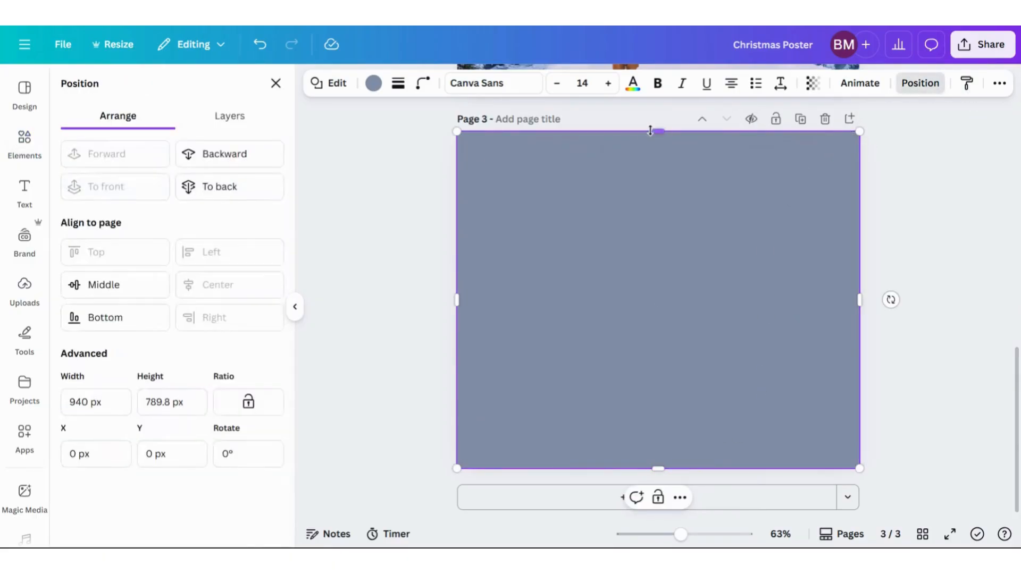
{"action": "left_click", "coordinate": [226, 117]}
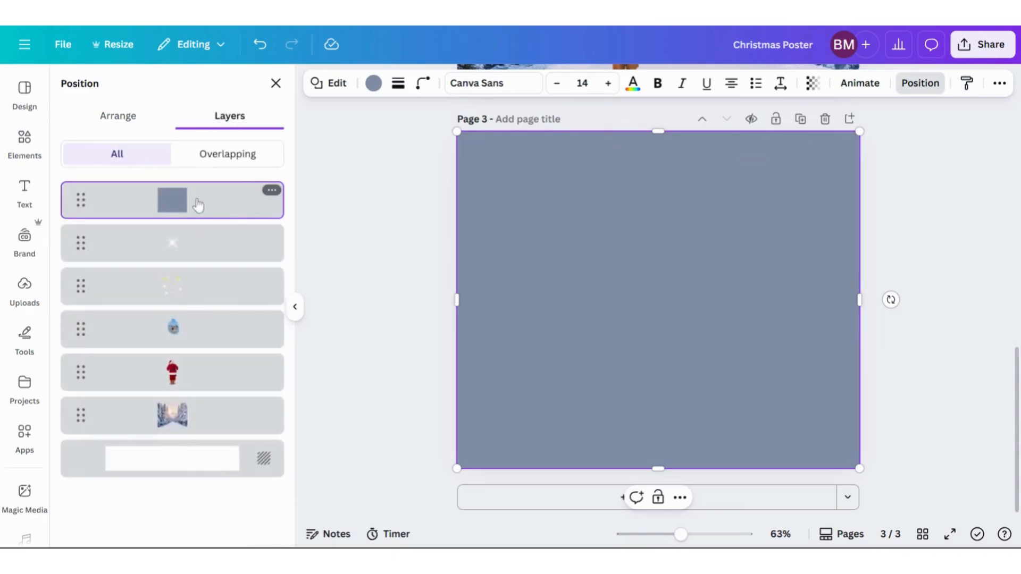
{"action": "left_click_drag", "start_coordinate": [212, 201], "coordinate": [221, 324]}
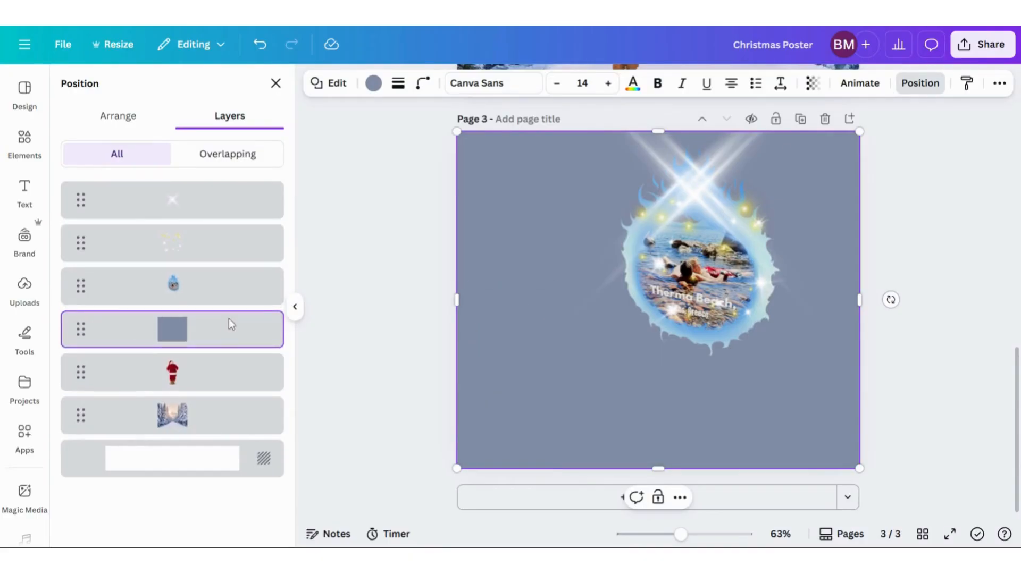
{"action": "left_click", "coordinate": [812, 83]}
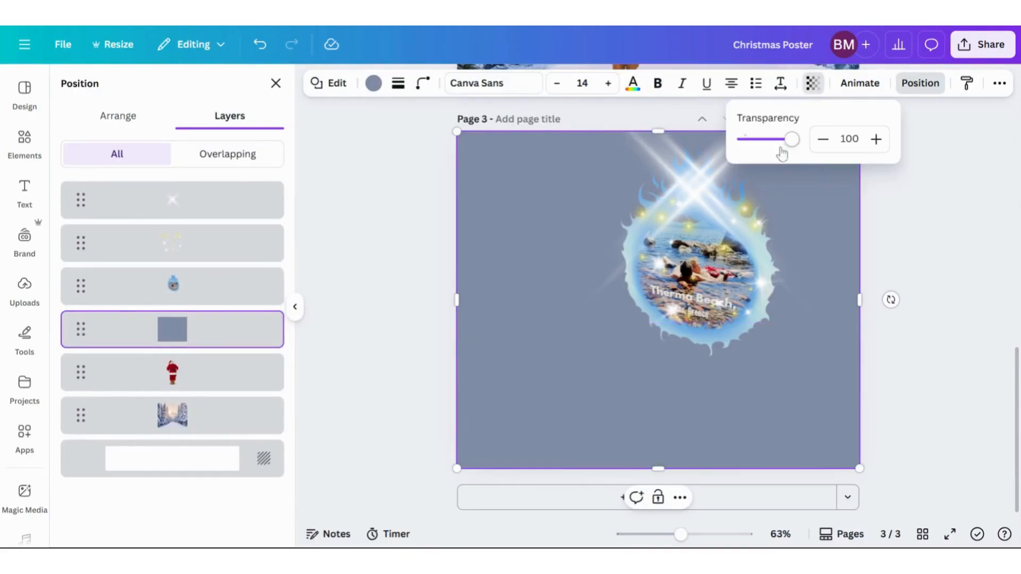
{"action": "left_click_drag", "start_coordinate": [793, 140], "coordinate": [763, 154]}
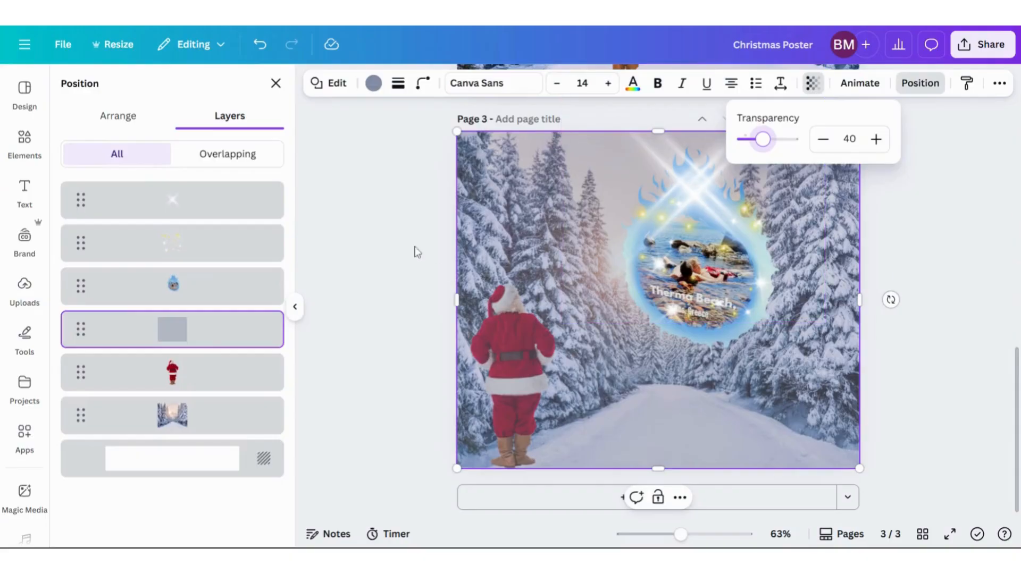
{"action": "left_click", "coordinate": [376, 190]}
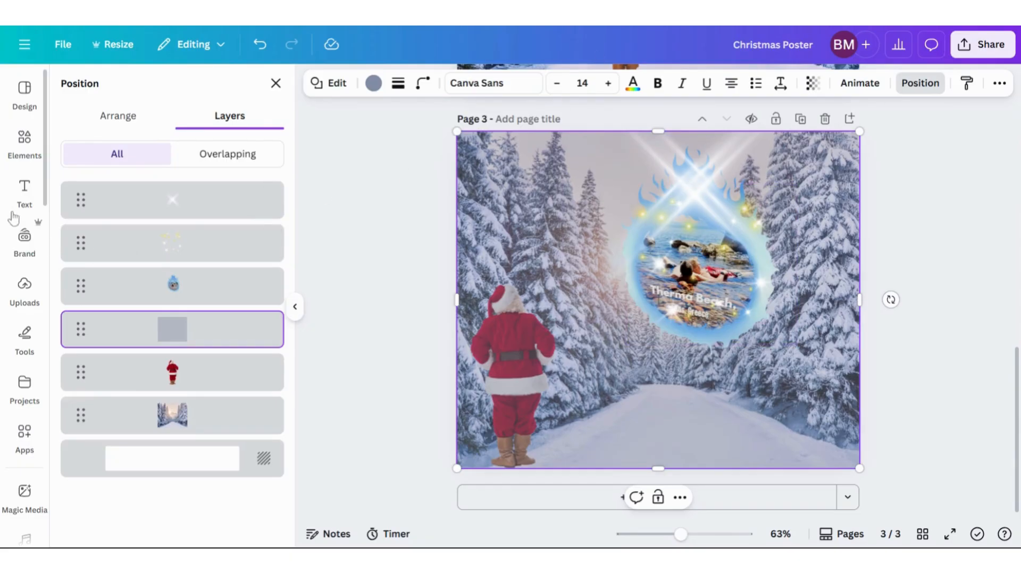
Add a heading reading "Christmas Wish" and place it along the top of page 3, starting near the left edge.
{"action": "left_click", "coordinate": [21, 187]}
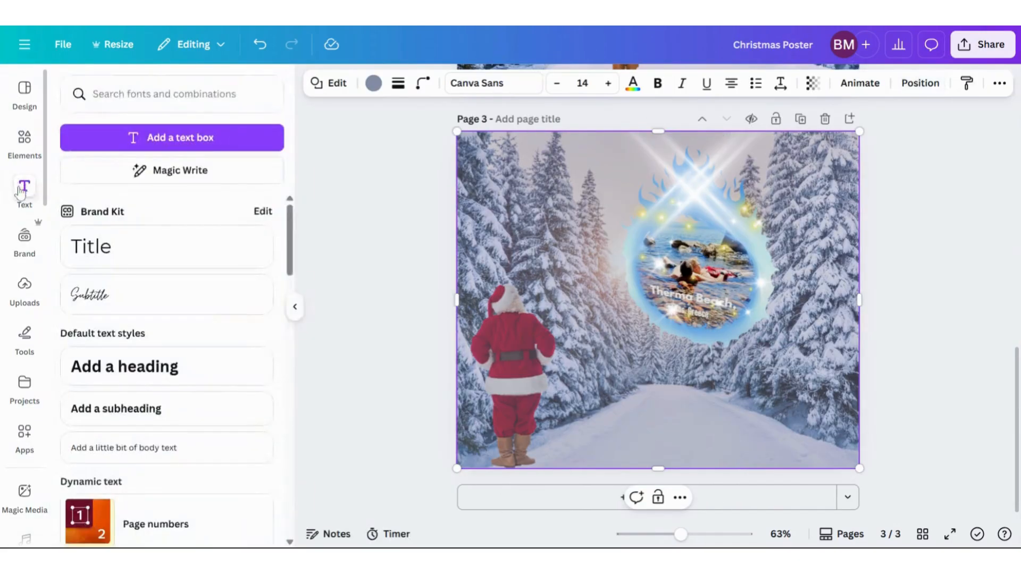
{"action": "left_click", "coordinate": [141, 367]}
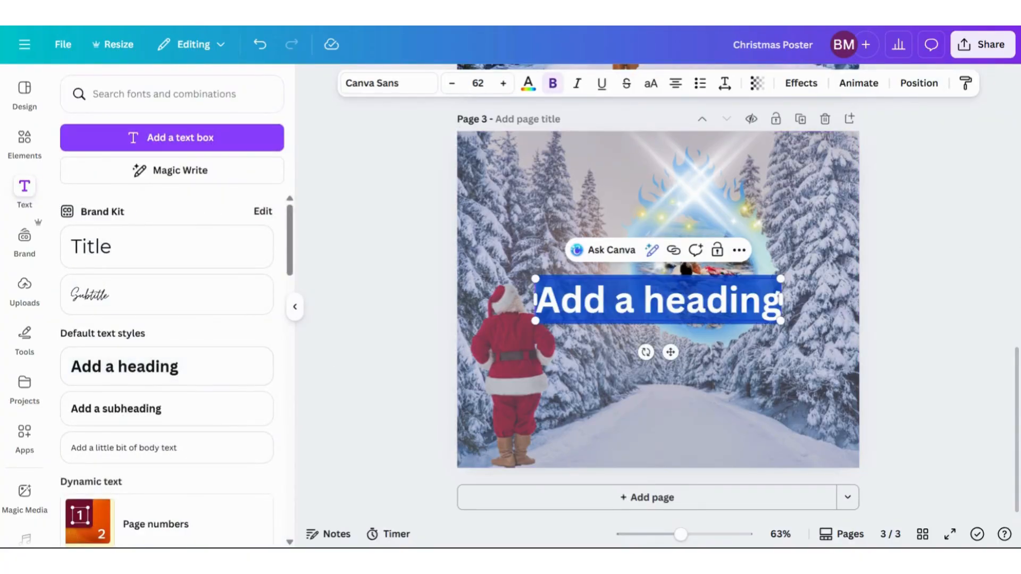
{"action": "type", "text": "Ch"}
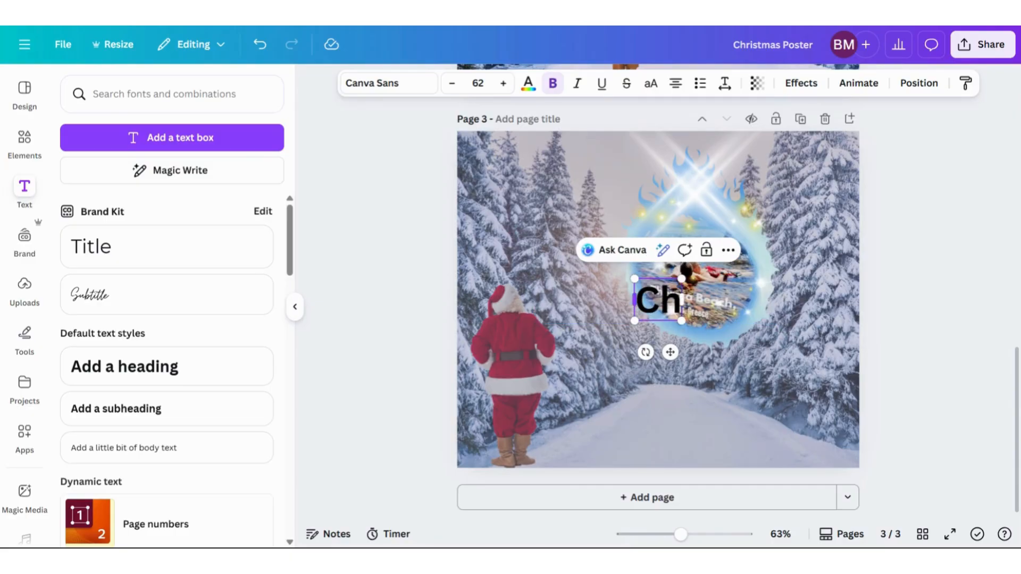
{"action": "type", "text": "ristmas Wish"}
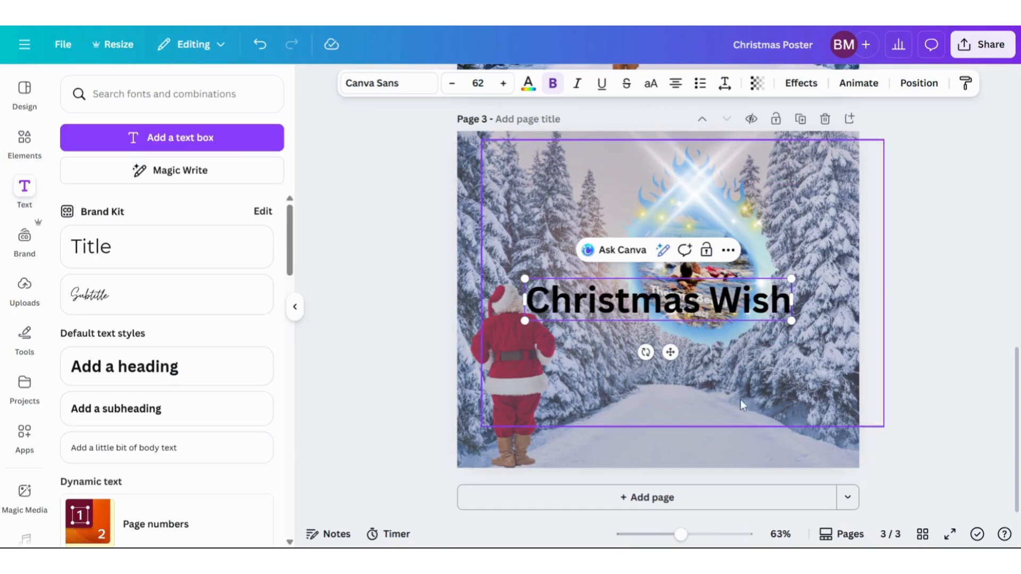
{"action": "left_click", "coordinate": [710, 329]}
{"action": "left_click_drag", "start_coordinate": [707, 311], "coordinate": [651, 174]}
Change the "Christmas Wish" heading's text color to white and deselect it.
{"action": "left_click", "coordinate": [528, 85]}
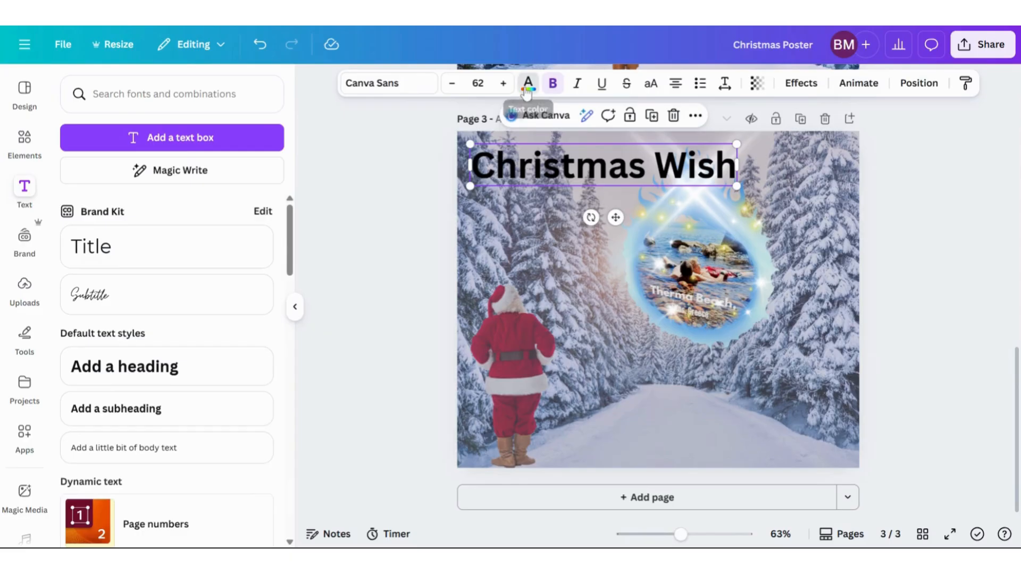
{"action": "left_click", "coordinate": [171, 193]}
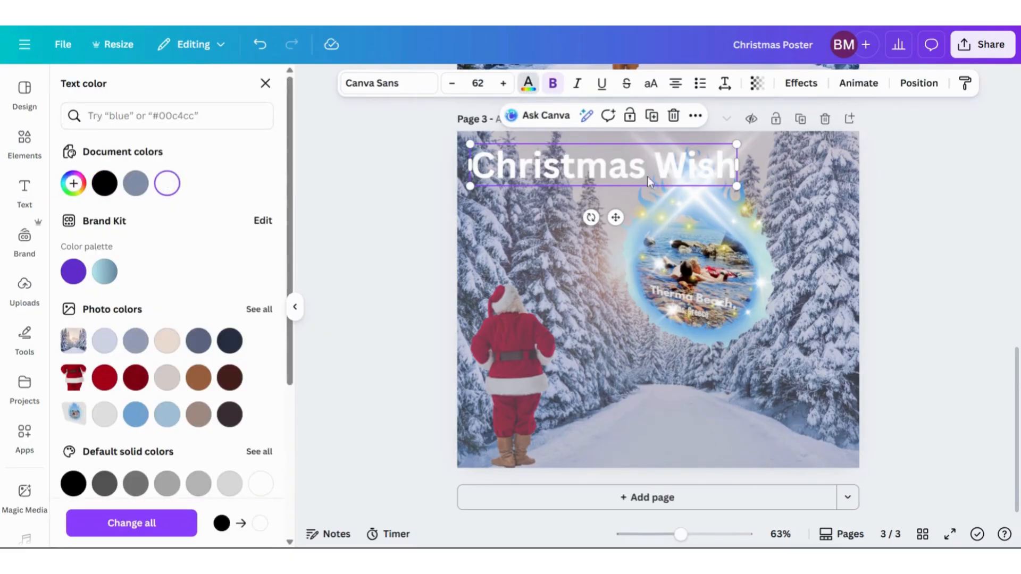
{"action": "left_click_drag", "start_coordinate": [650, 175], "coordinate": [645, 175]}
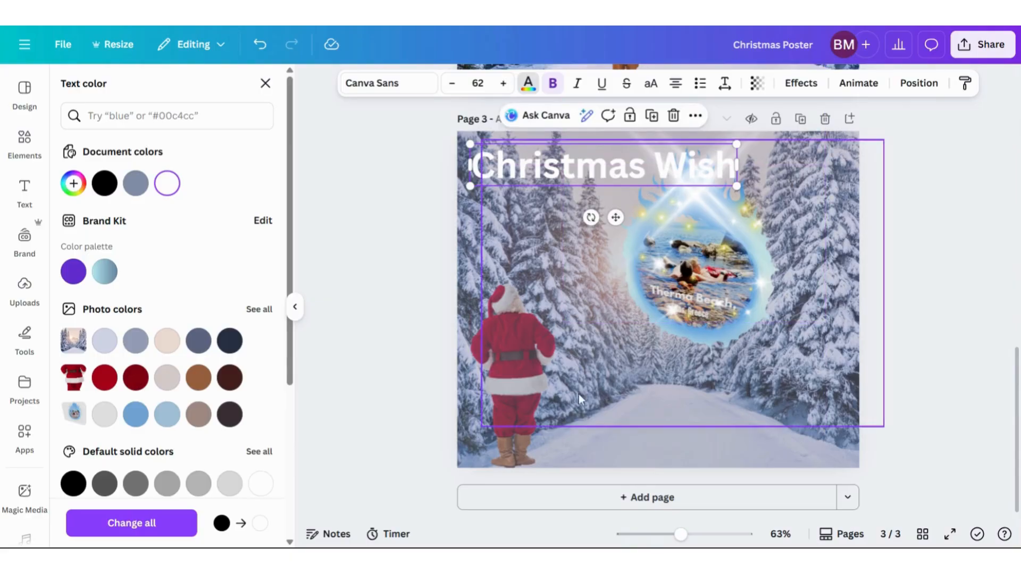
{"action": "left_click", "coordinate": [631, 394]}
{"action": "left_click", "coordinate": [401, 333]}
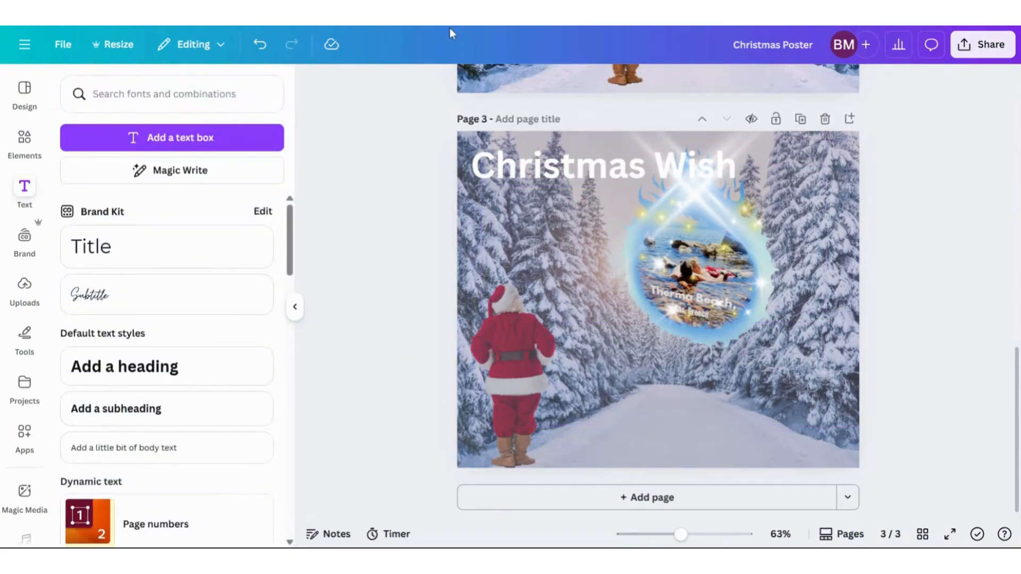